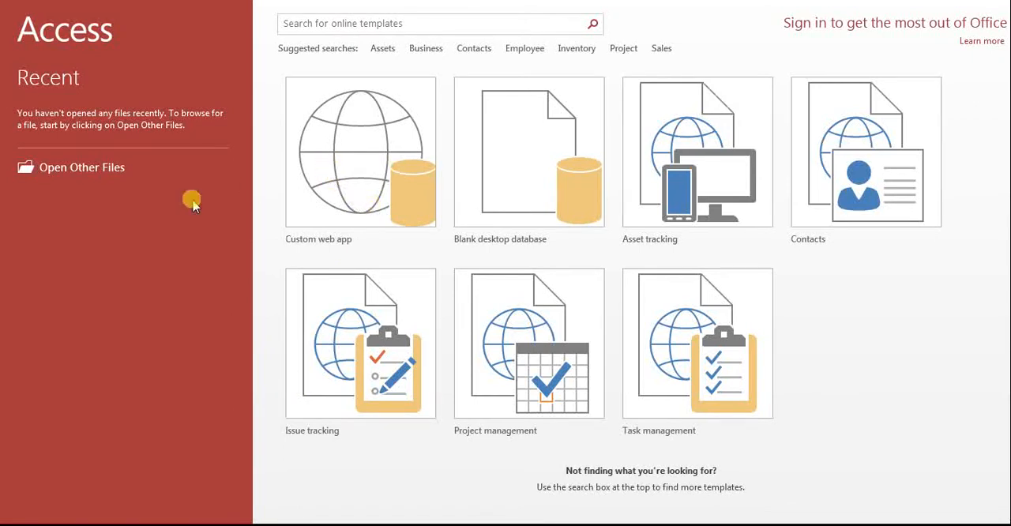
# Step: Create a blank desktop database and select Table1 among its objects
pyautogui.click(489, 160)
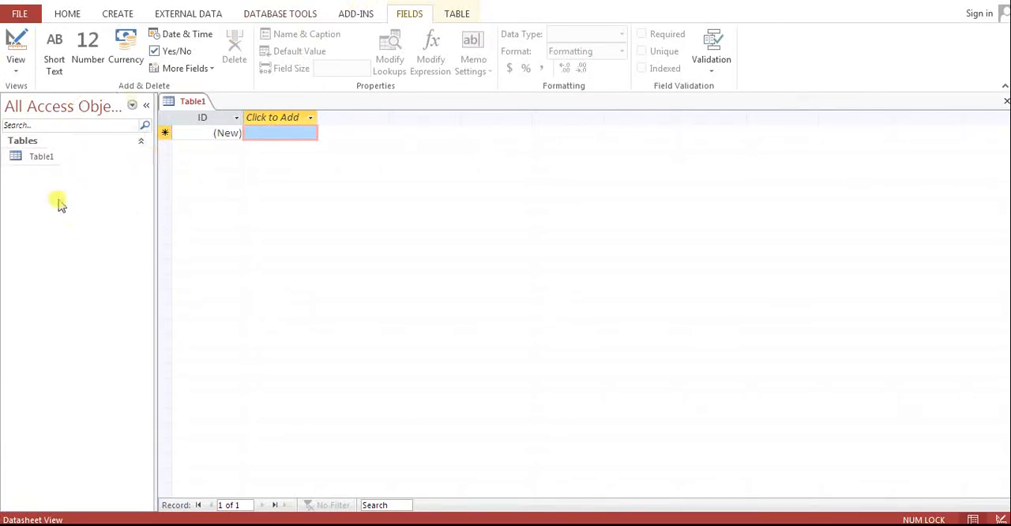
pyautogui.click(34, 165)
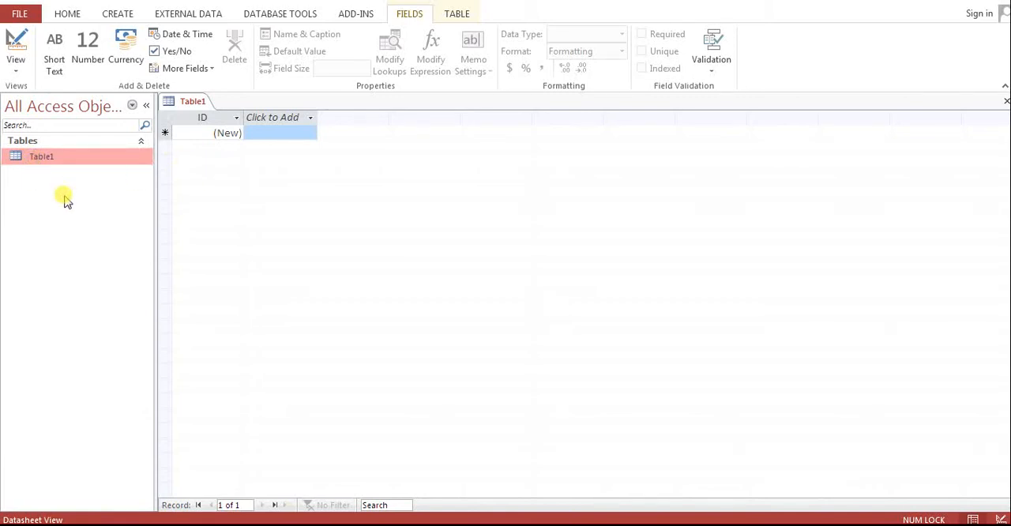
# Step: Start an Excel data import and choose the STUDENT MARKS DATA workbook from the EXCEL folder on the Desktop as its source
pyautogui.click(178, 16)
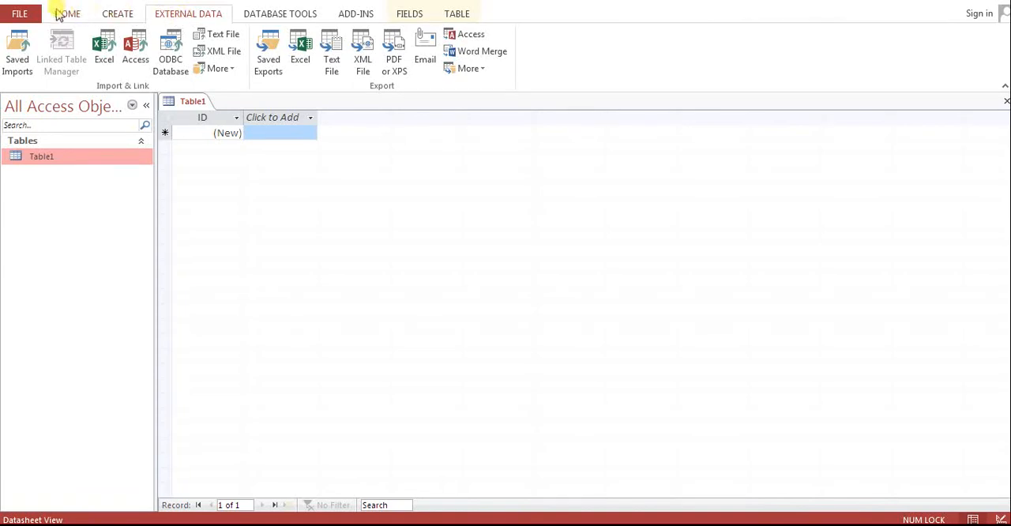
pyautogui.click(105, 47)
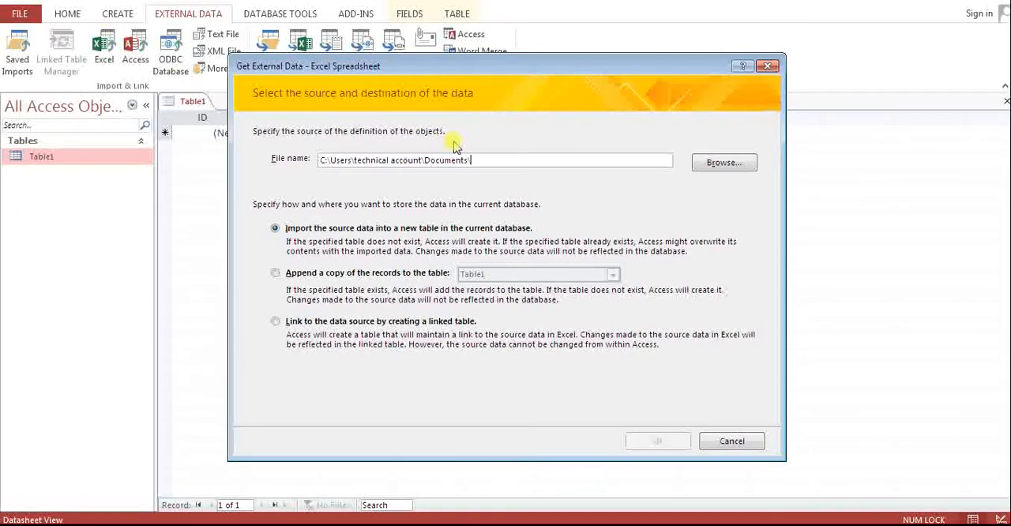
pyautogui.click(719, 163)
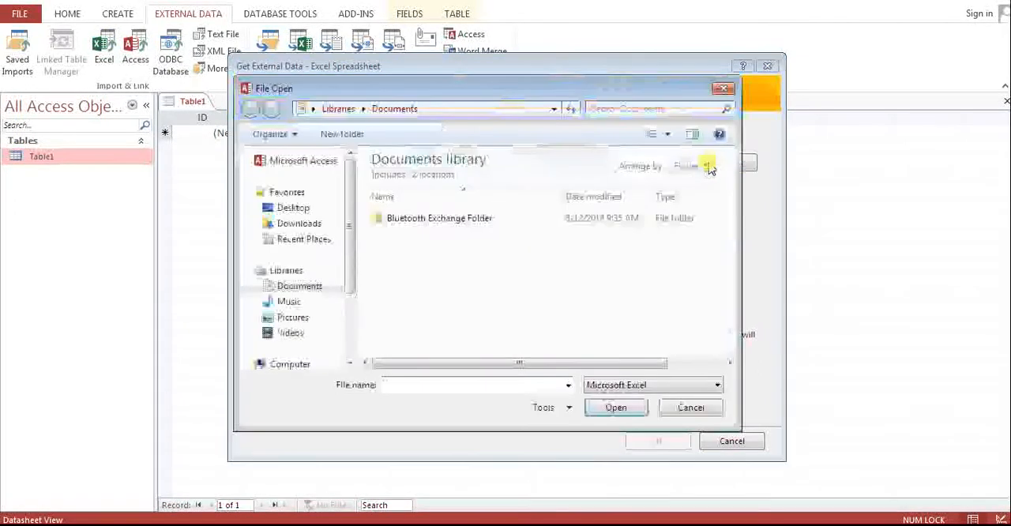
pyautogui.click(320, 207)
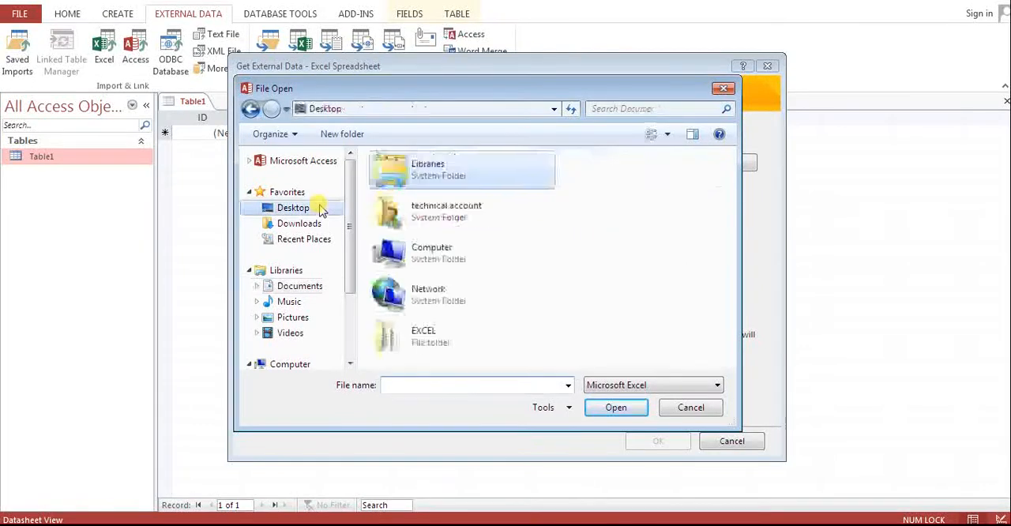
pyautogui.doubleClick(445, 336)
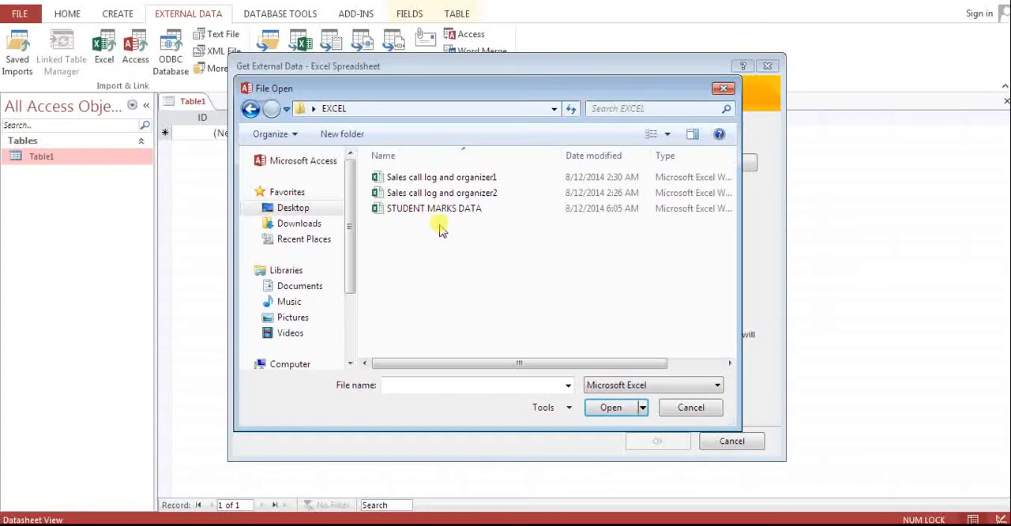
pyautogui.click(434, 212)
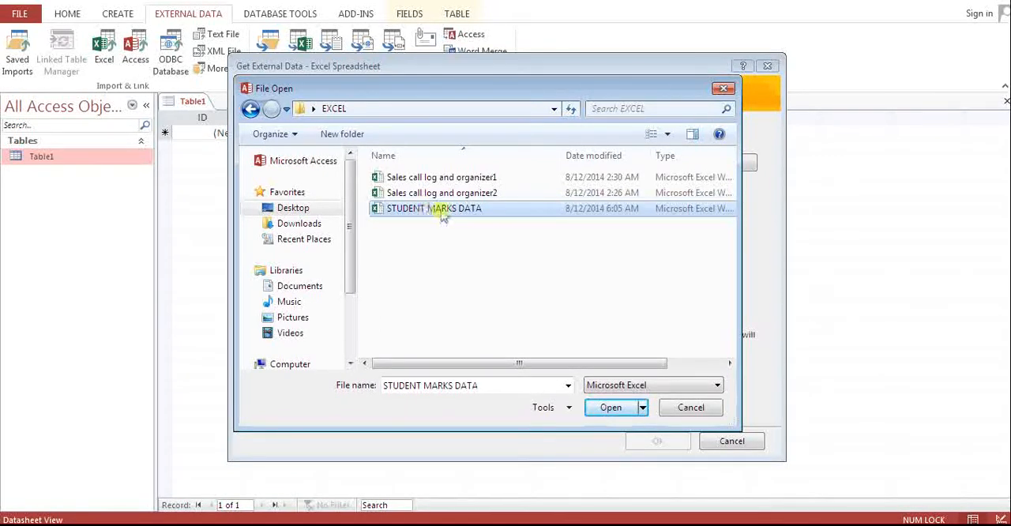
pyautogui.click(604, 407)
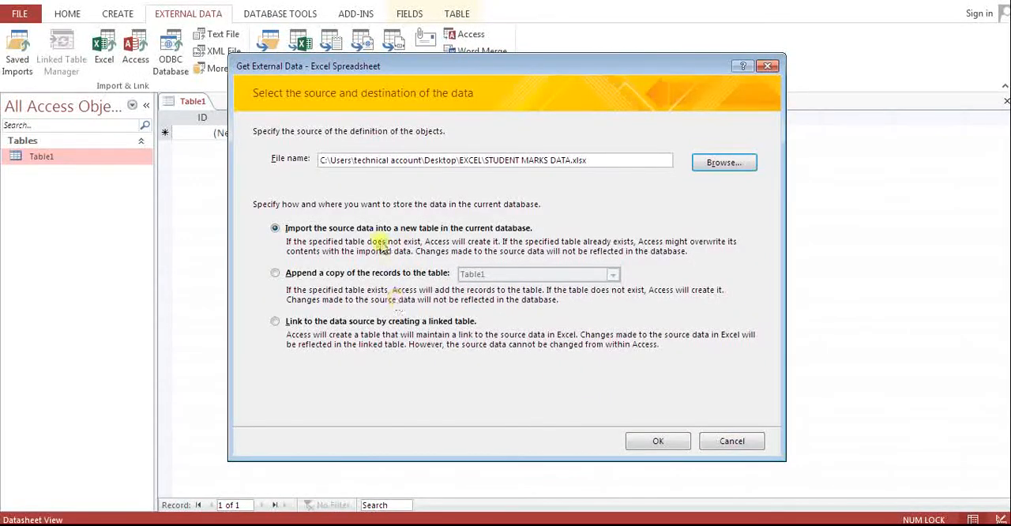
# Step: Link the roll no worksheet as a linked table named roll no, using its first row as column headings
pyautogui.click(371, 323)
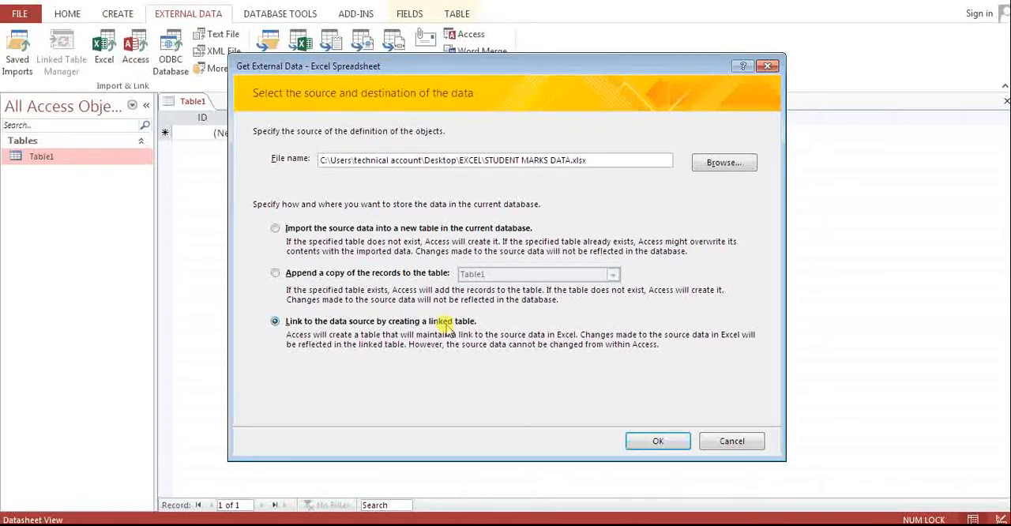
pyautogui.click(636, 442)
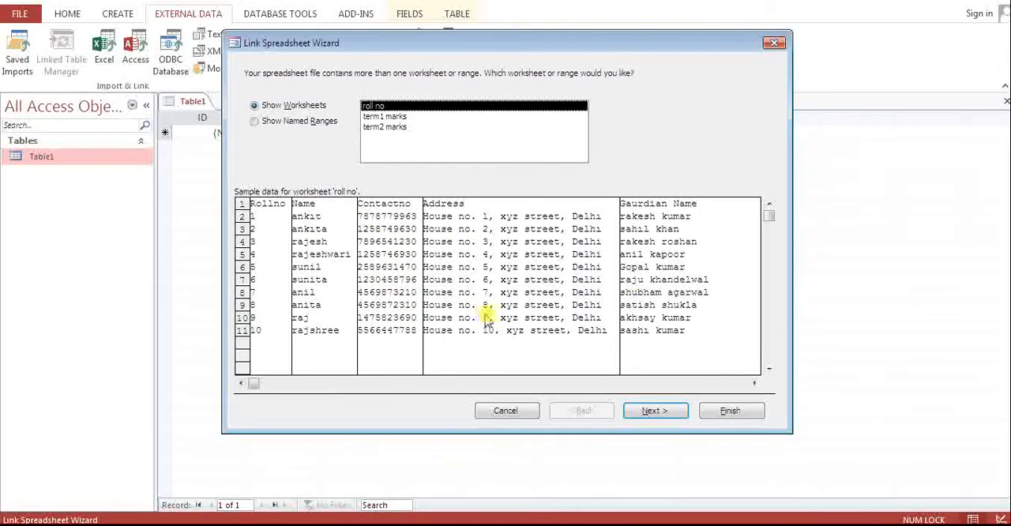
pyautogui.click(653, 411)
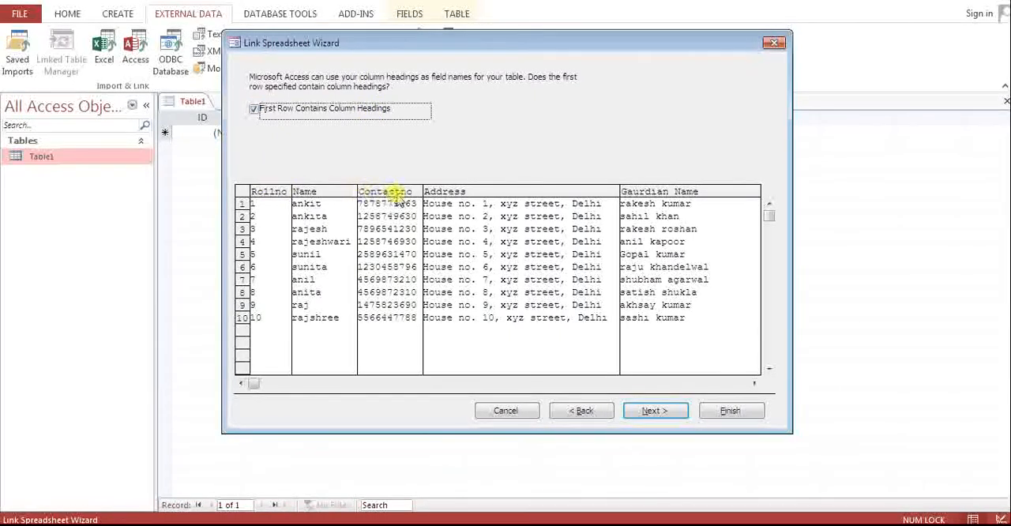
pyautogui.click(646, 410)
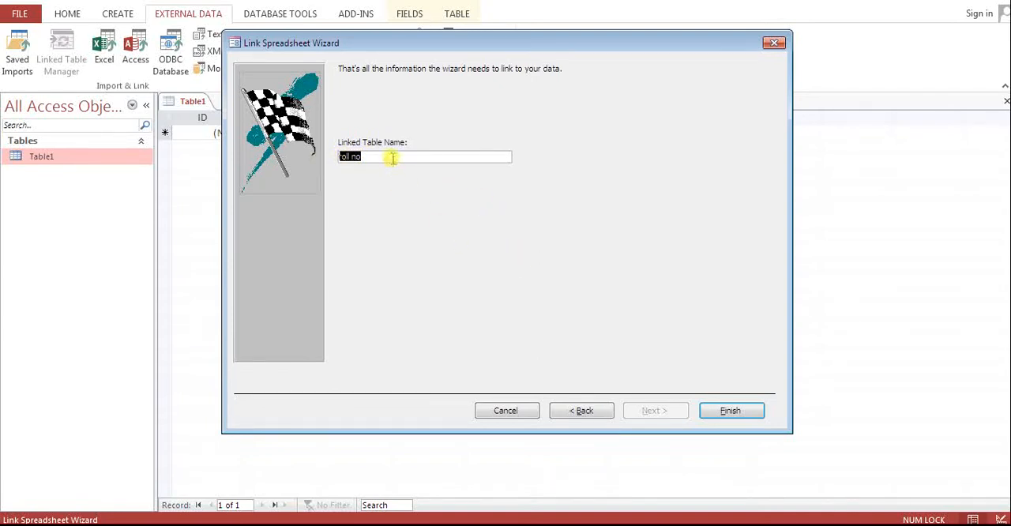
pyautogui.click(709, 410)
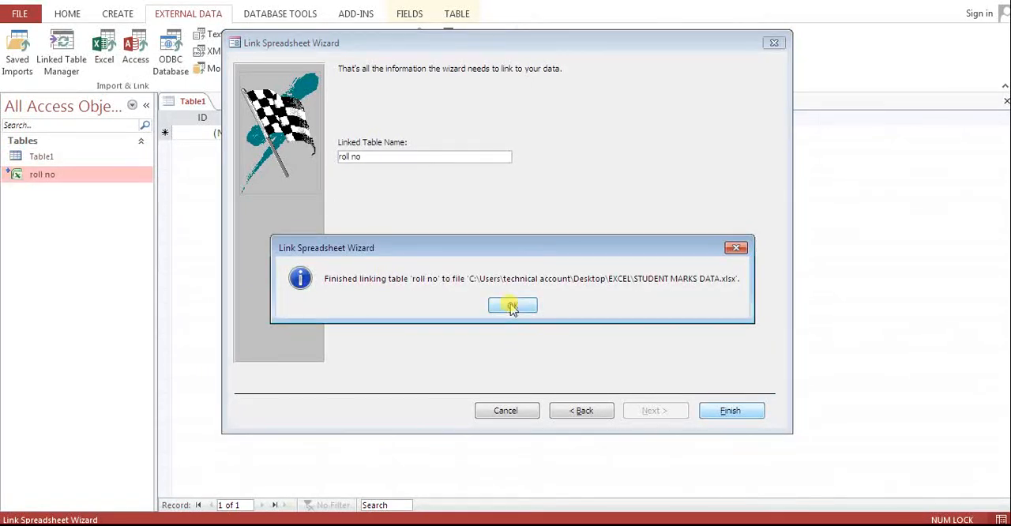
pyautogui.click(511, 306)
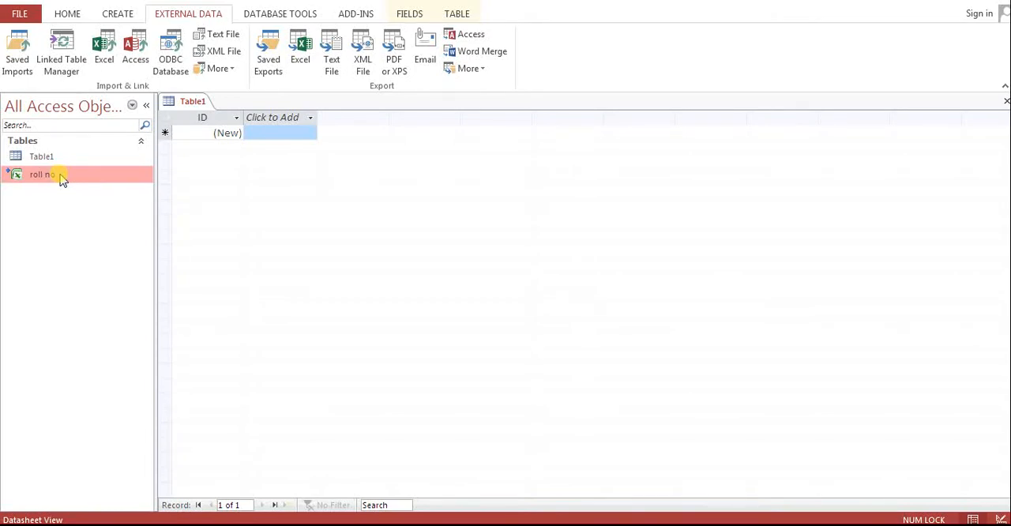
# Step: Link the term1 marks worksheet of the STUDENT MARKS DATA workbook as a linked table, without overwriting the roll no table
pyautogui.click(103, 53)
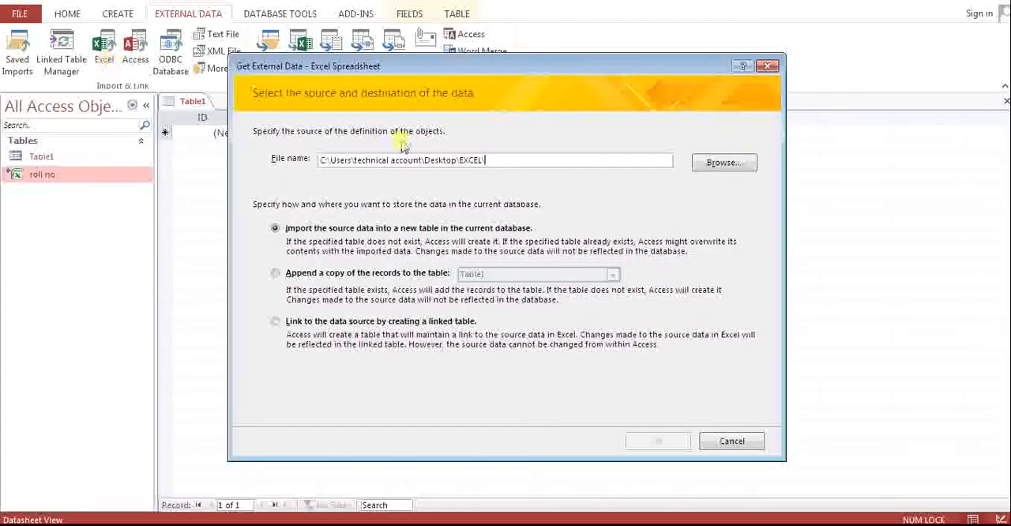
pyautogui.click(705, 172)
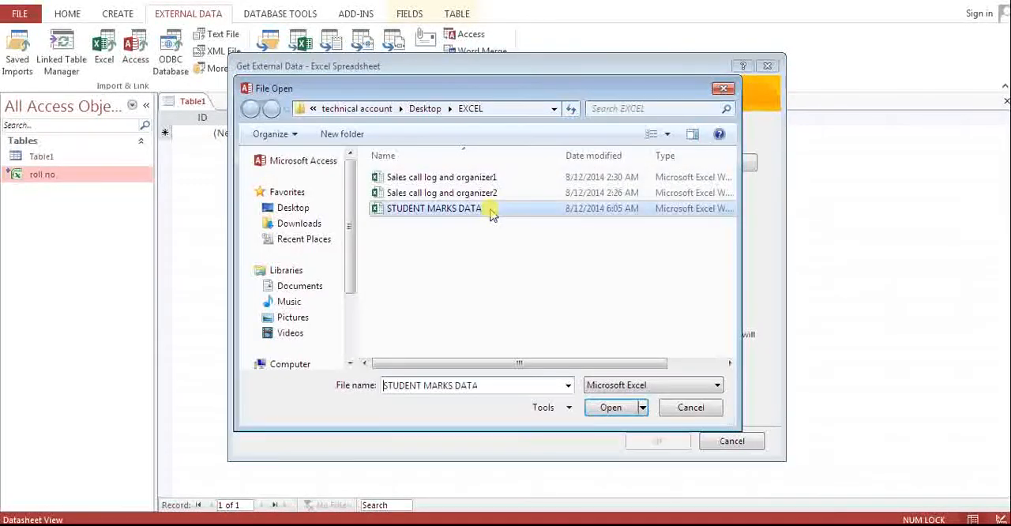
pyautogui.doubleClick(492, 210)
pyautogui.click(431, 322)
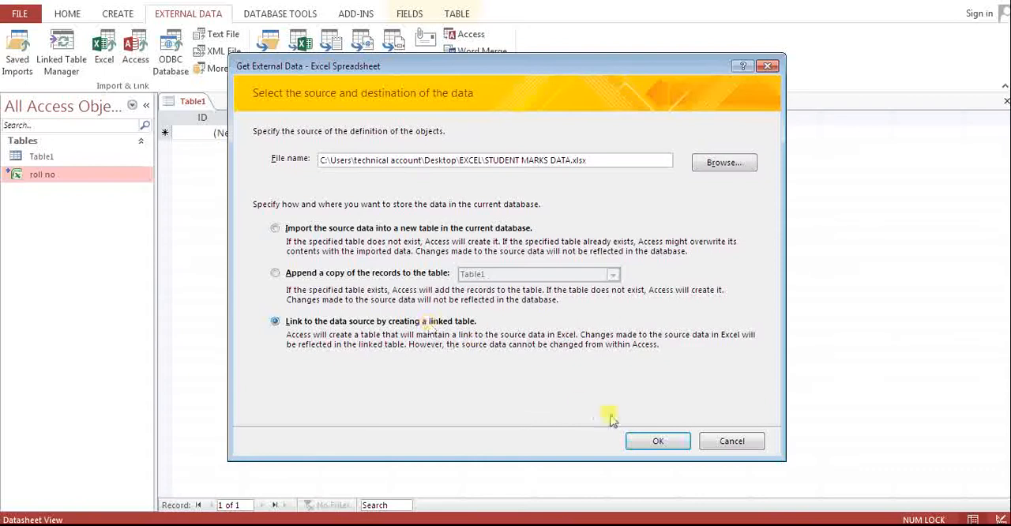
pyautogui.click(652, 440)
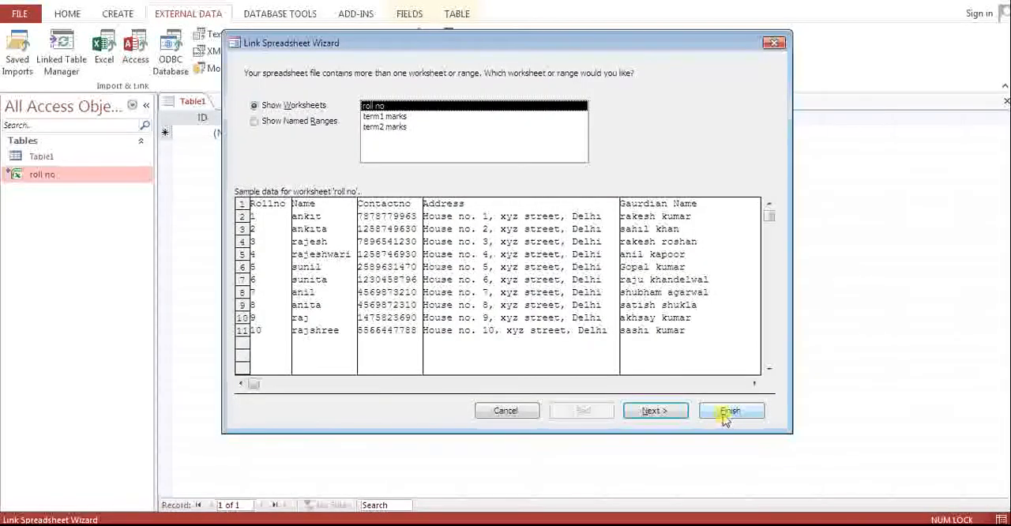
pyautogui.click(727, 414)
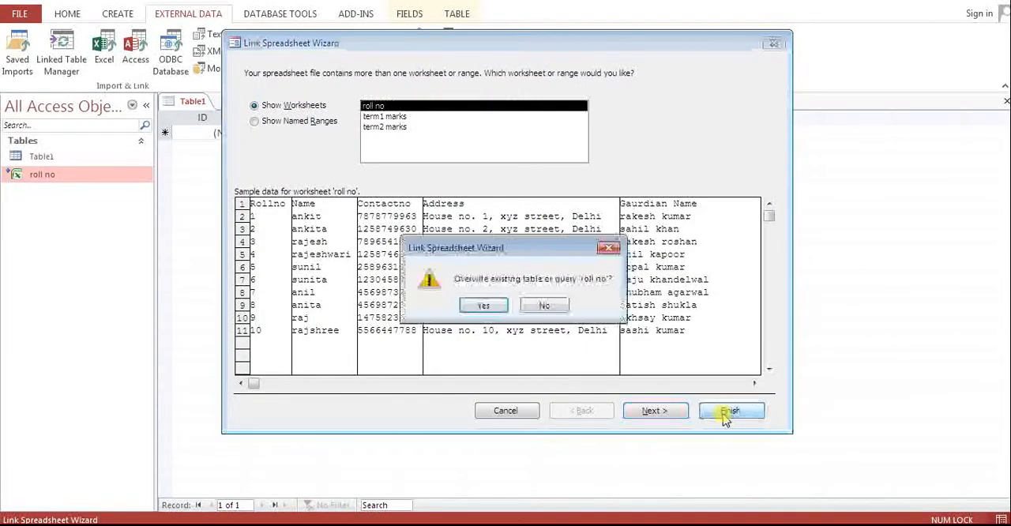
pyautogui.click(545, 306)
pyautogui.click(395, 117)
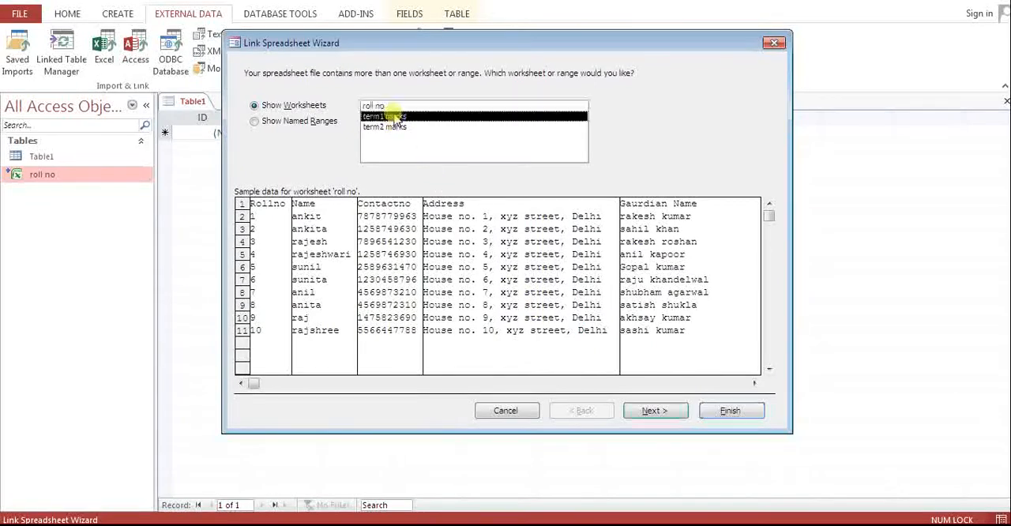
pyautogui.click(715, 406)
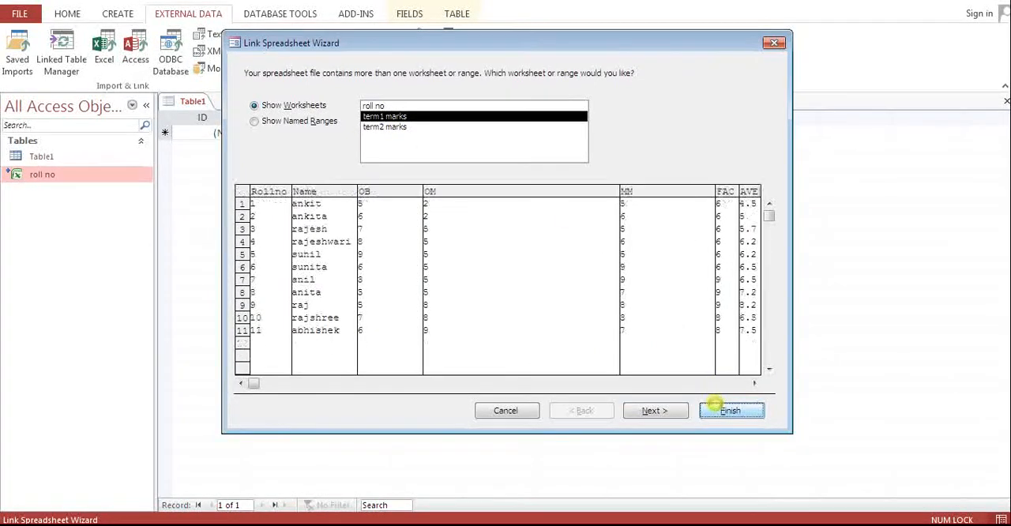
pyautogui.click(523, 305)
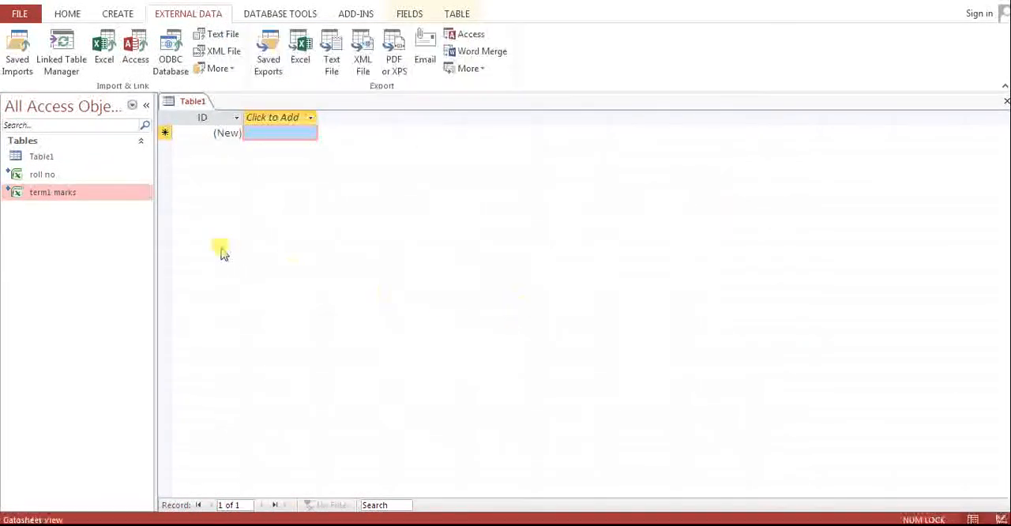
# Step: Link the term2 marks worksheet of the STUDENT MARKS DATA workbook as another linked table
pyautogui.click(103, 51)
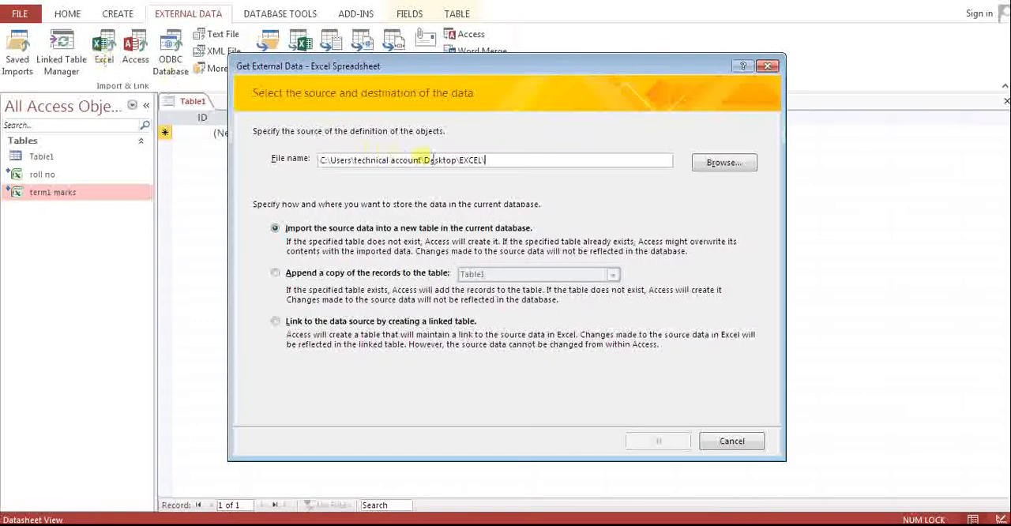
pyautogui.click(725, 162)
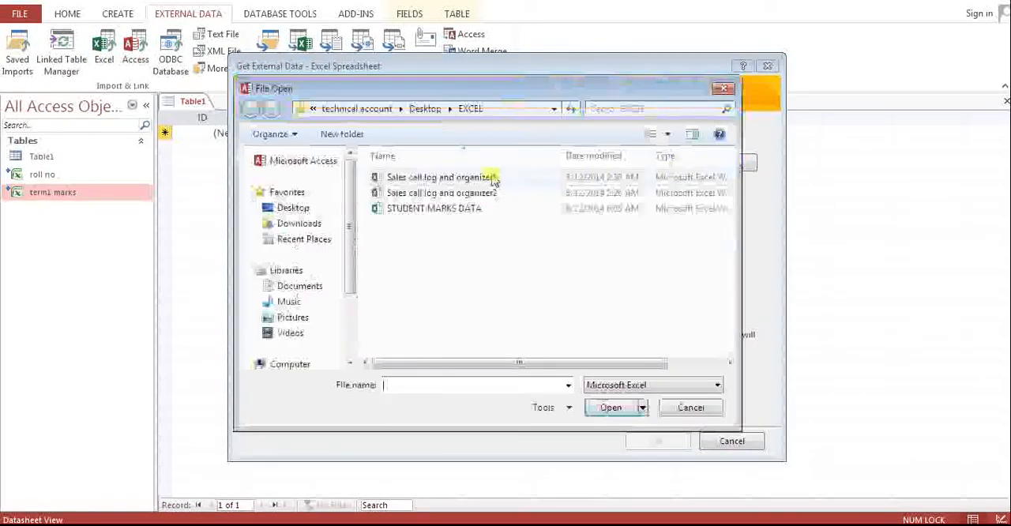
pyautogui.doubleClick(433, 208)
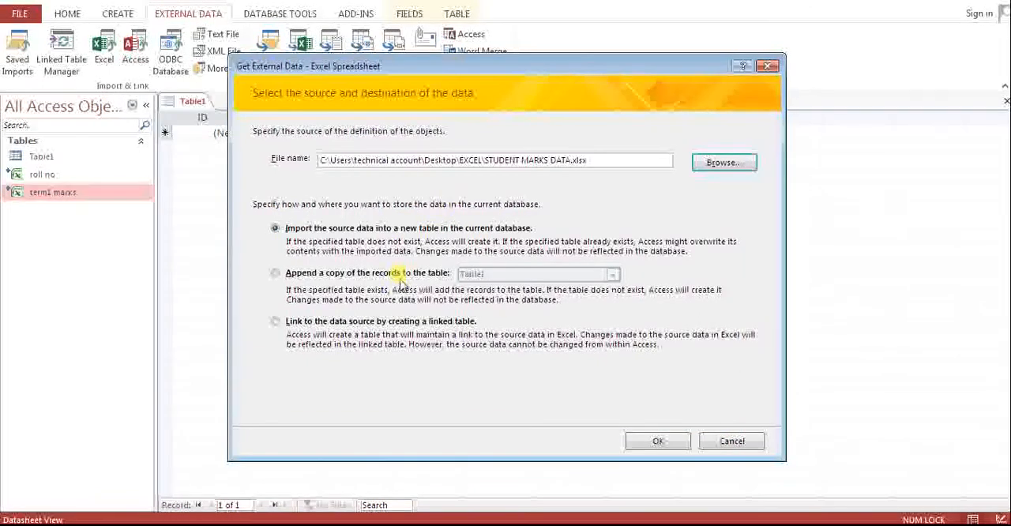
pyautogui.click(392, 320)
pyautogui.press('Return')
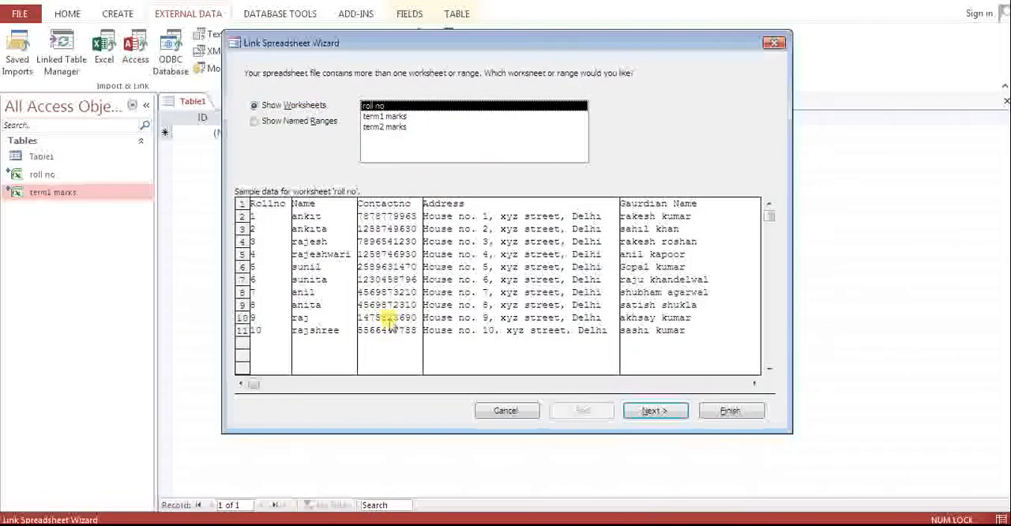
pyautogui.click(403, 128)
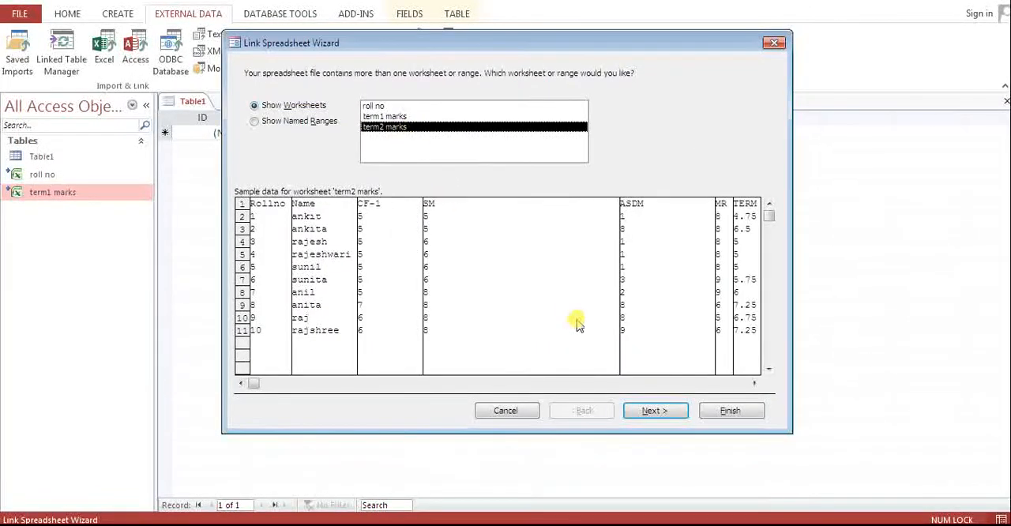
pyautogui.click(720, 409)
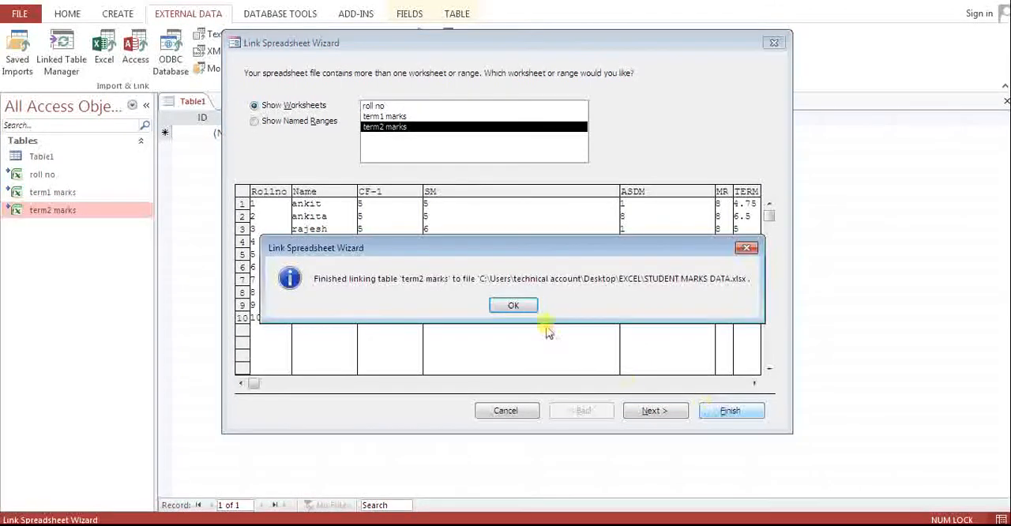
pyautogui.click(515, 304)
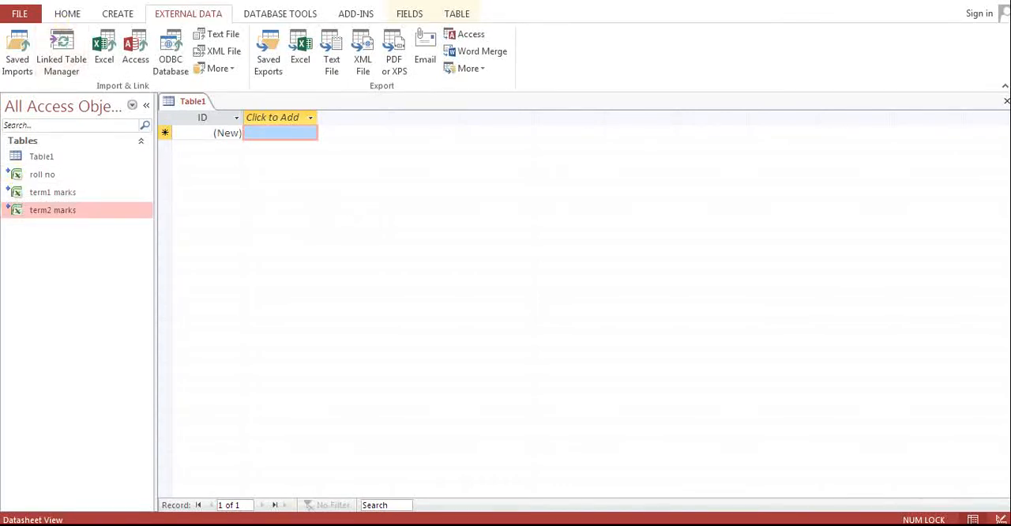
# Step: Create a new query in Design view containing the roll no, term1 marks and term2 marks tables
pyautogui.click(117, 16)
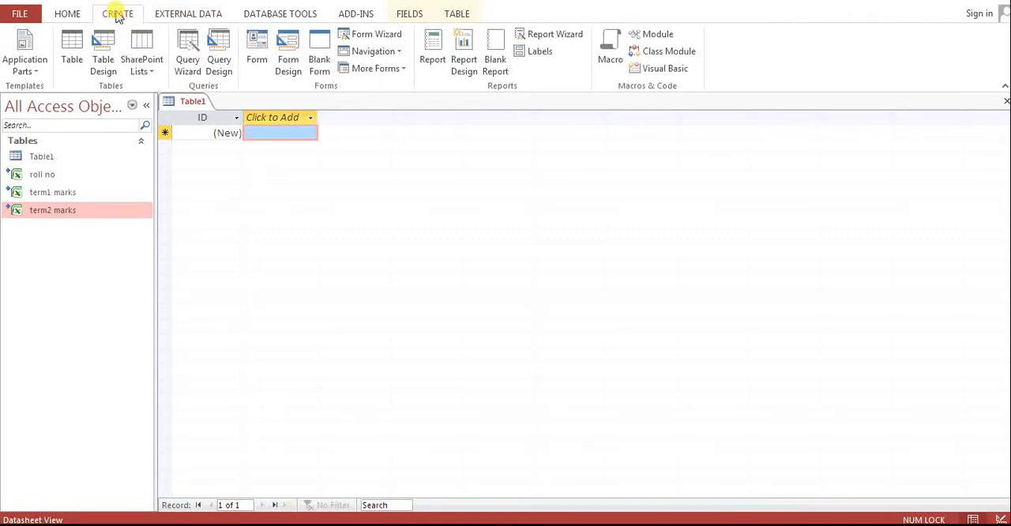
pyautogui.click(220, 55)
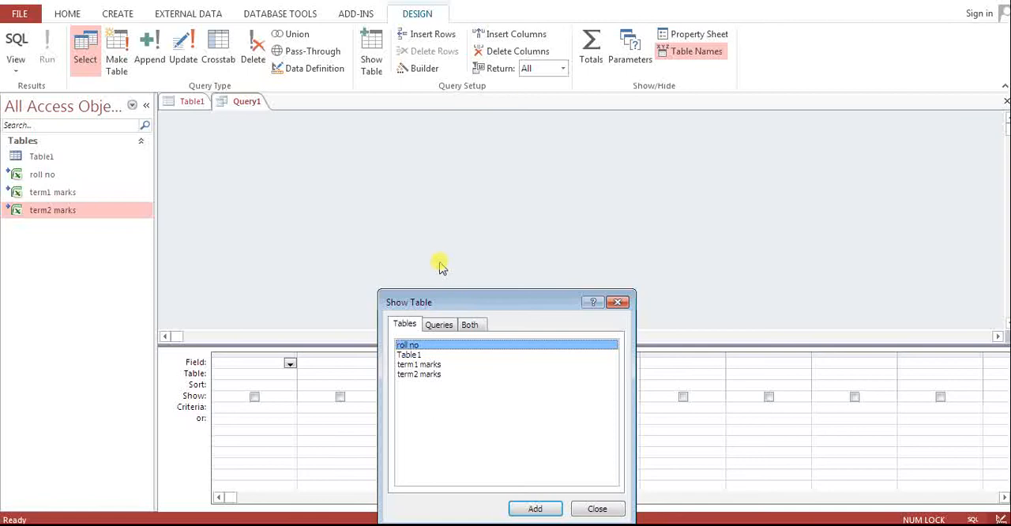
pyautogui.moveTo(449, 297); pyautogui.dragTo(465, 143)
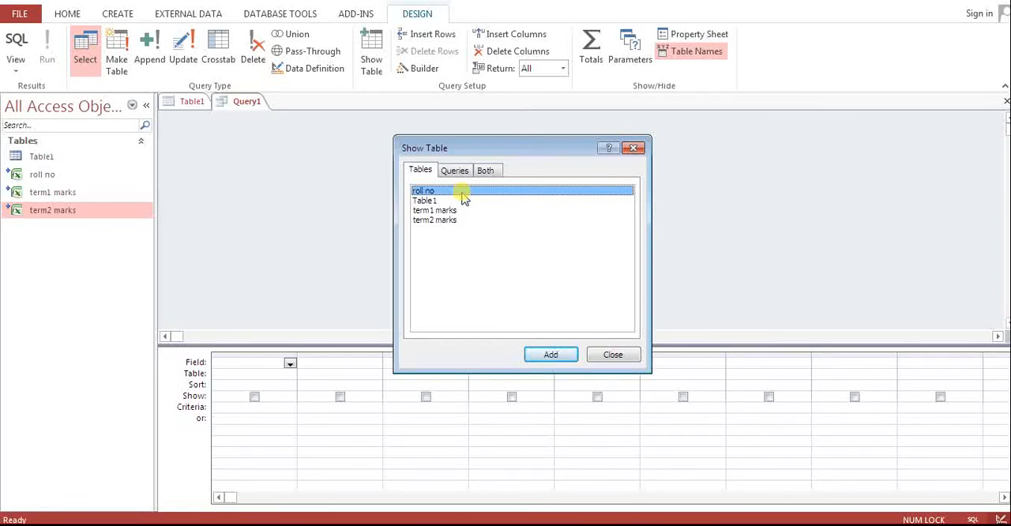
pyautogui.click(537, 355)
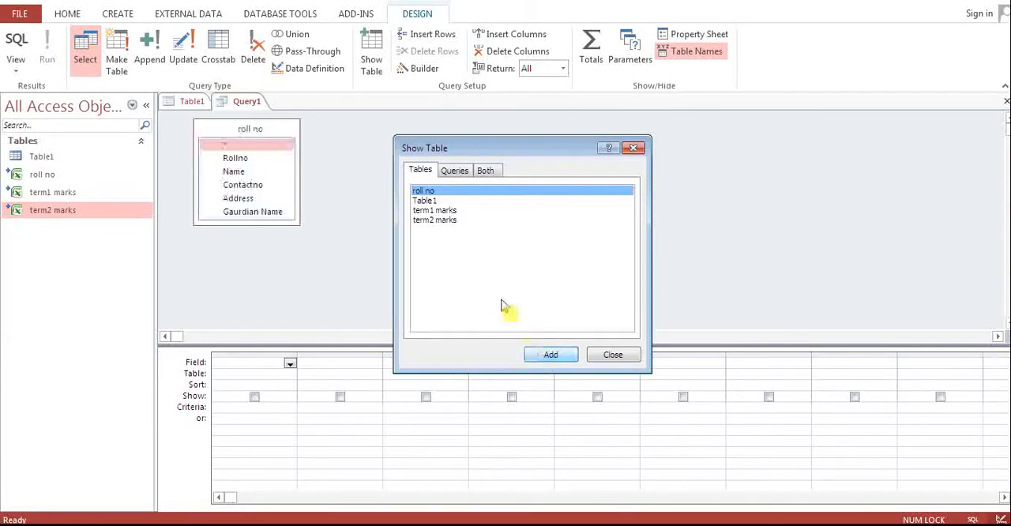
pyautogui.click(439, 211)
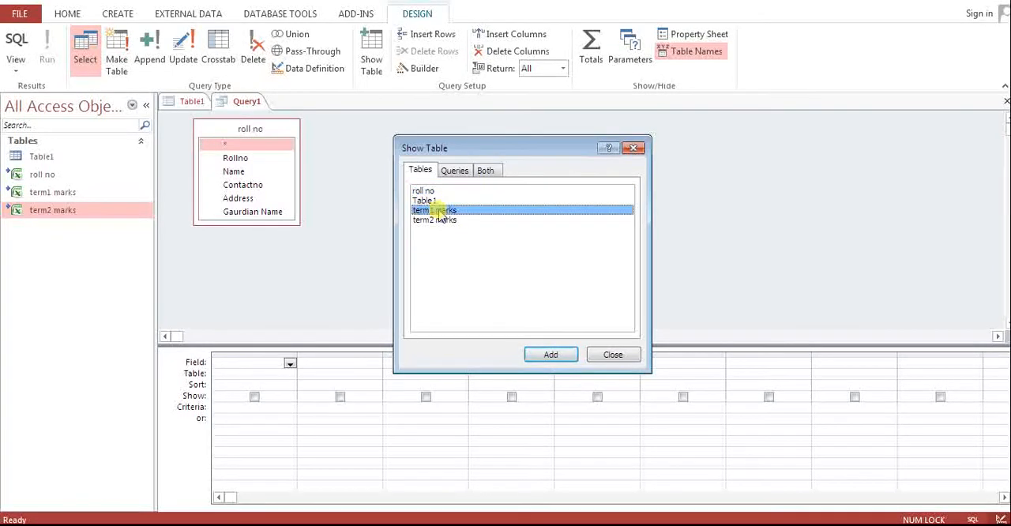
pyautogui.click(537, 356)
pyautogui.click(447, 221)
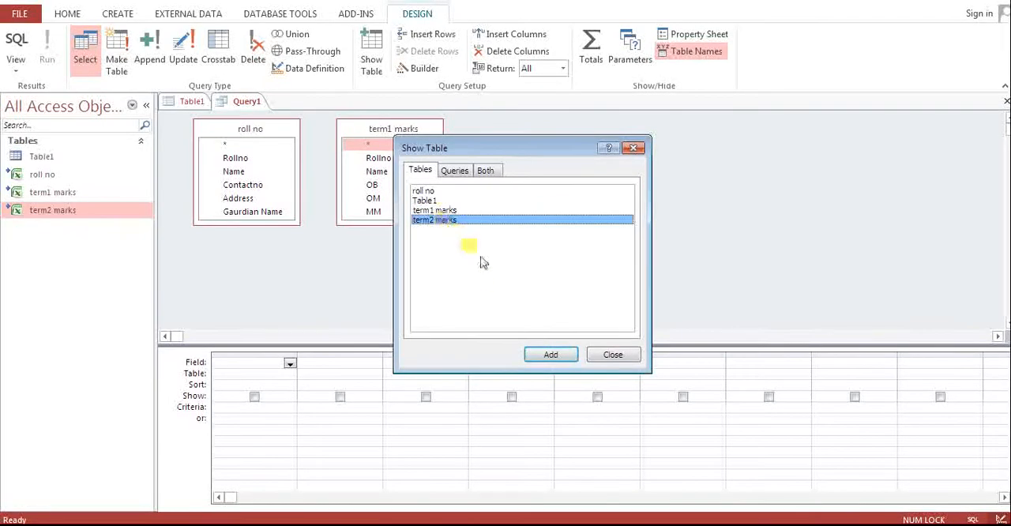
pyautogui.click(536, 355)
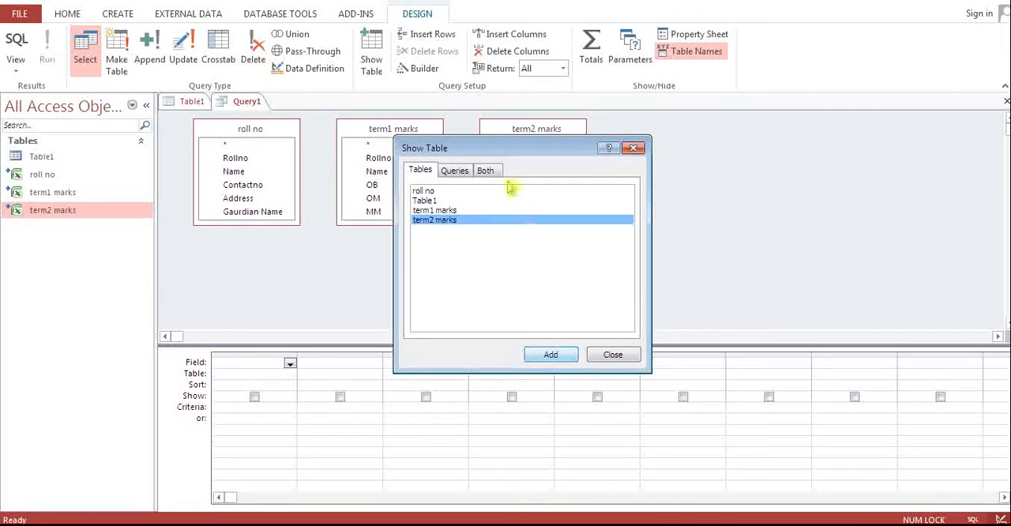
pyautogui.moveTo(473, 147); pyautogui.dragTo(722, 155)
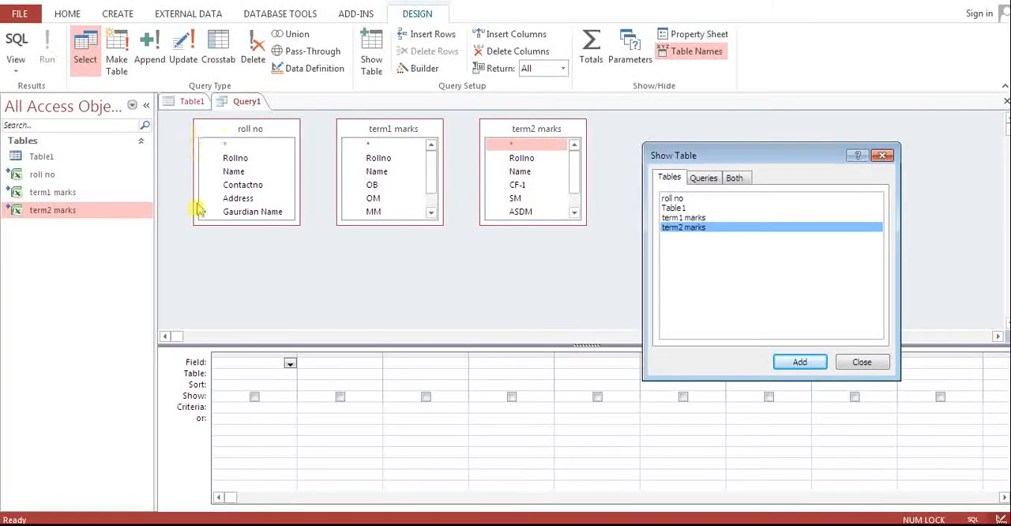
pyautogui.click(862, 362)
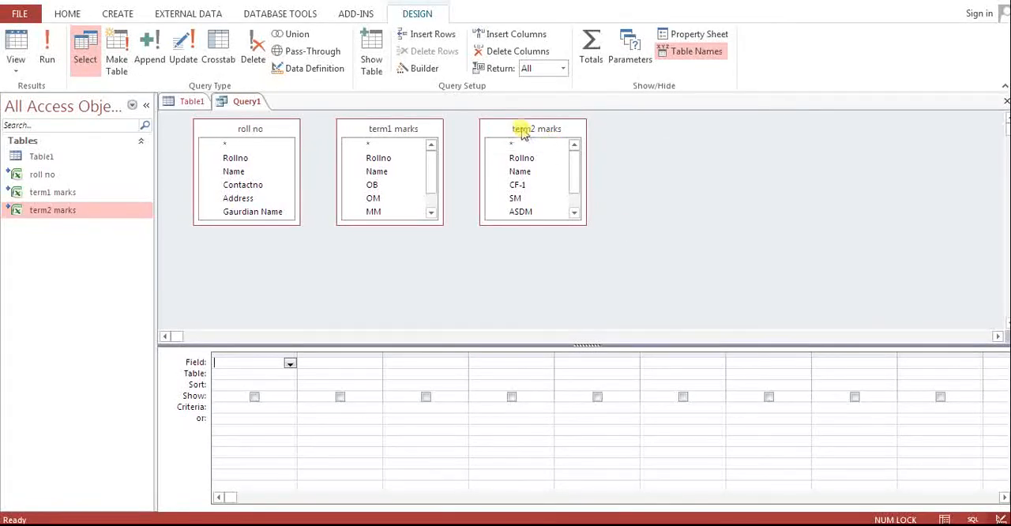
# Step: Spread the three table boxes apart in the query design and enlarge each one to show all its fields
pyautogui.moveTo(521, 131); pyautogui.dragTo(805, 207)
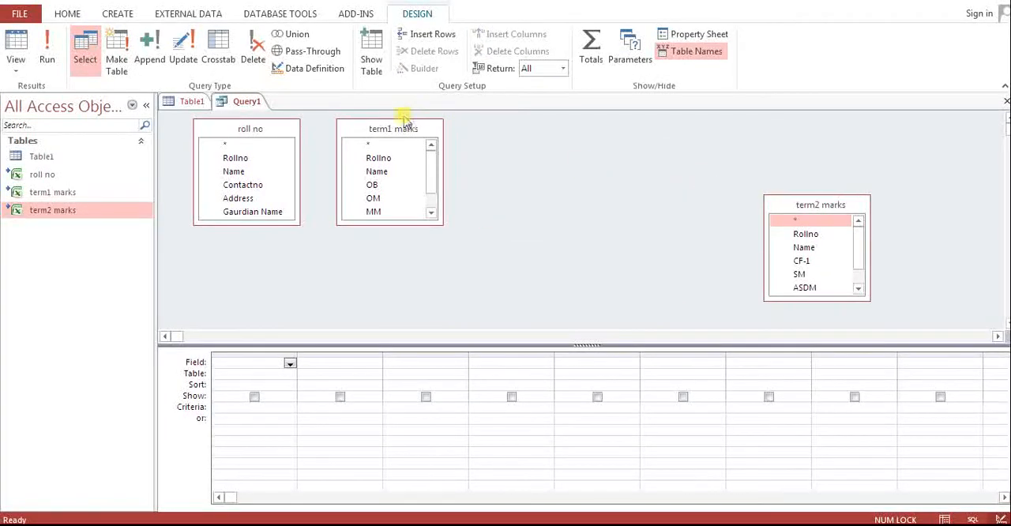
pyautogui.moveTo(399, 133); pyautogui.dragTo(603, 156)
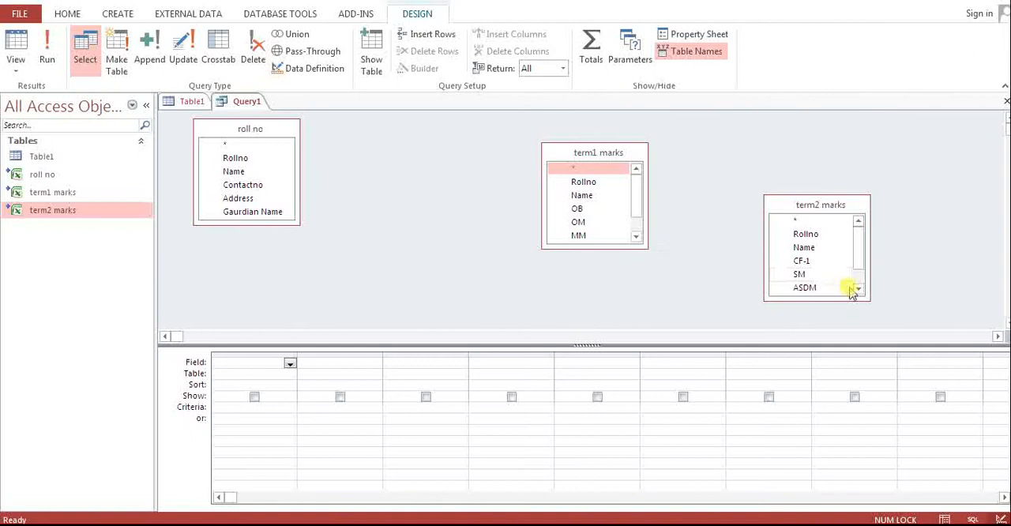
pyautogui.moveTo(863, 292); pyautogui.dragTo(909, 323)
pyautogui.moveTo(644, 242); pyautogui.dragTo(713, 277)
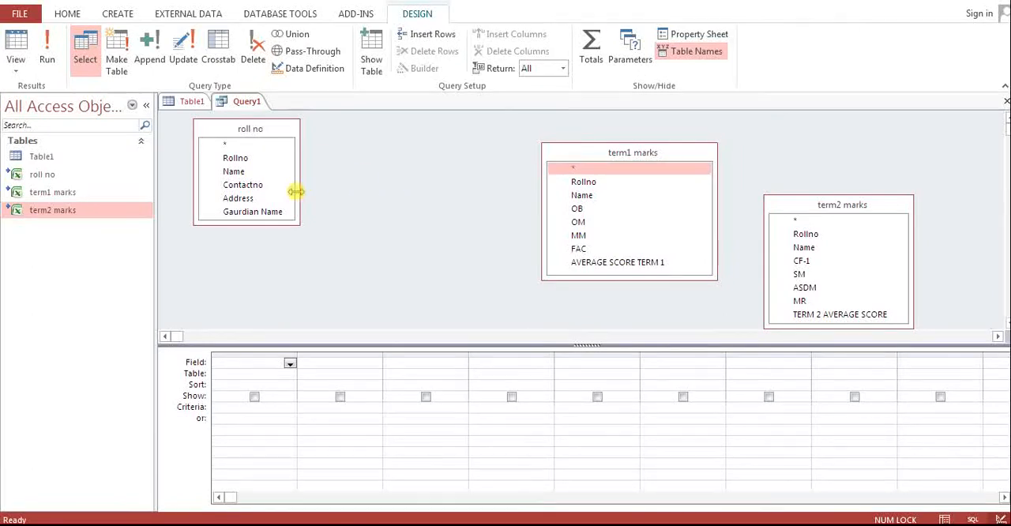
pyautogui.moveTo(266, 134); pyautogui.dragTo(400, 140)
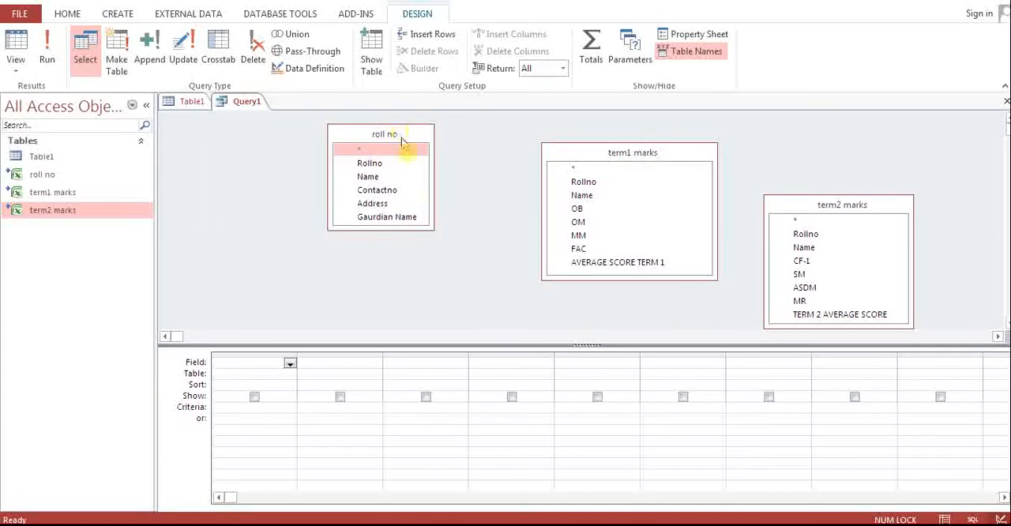
pyautogui.moveTo(426, 223); pyautogui.dragTo(447, 237)
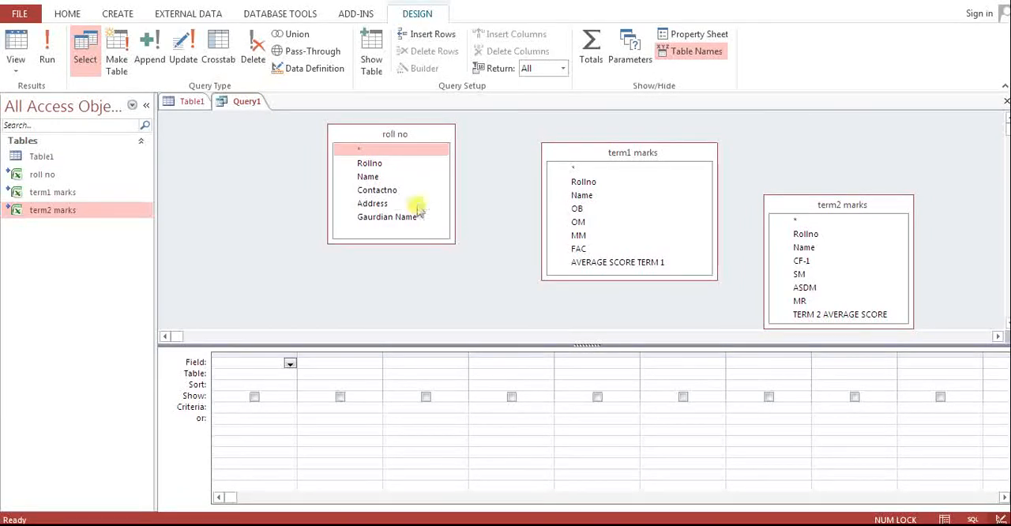
pyautogui.click(377, 164)
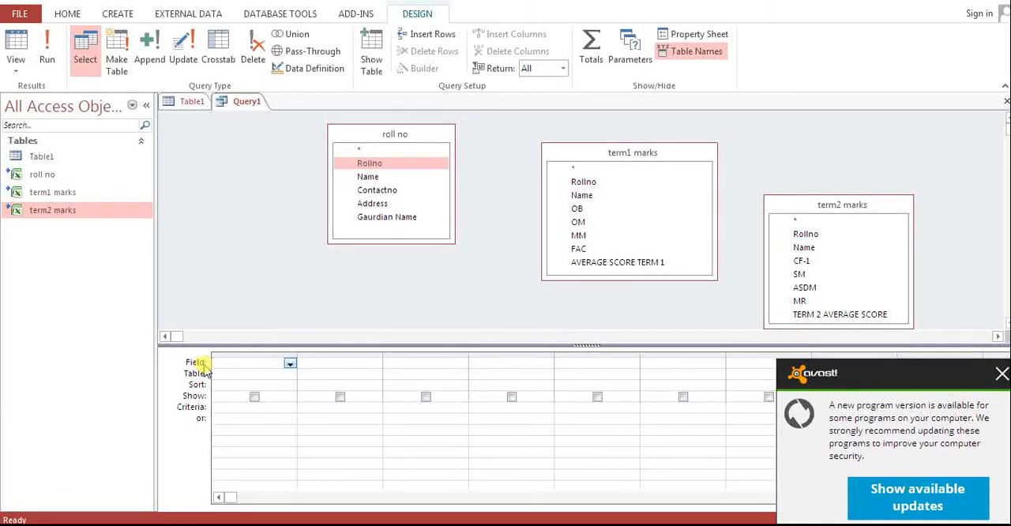
pyautogui.click(206, 368)
pyautogui.click(281, 364)
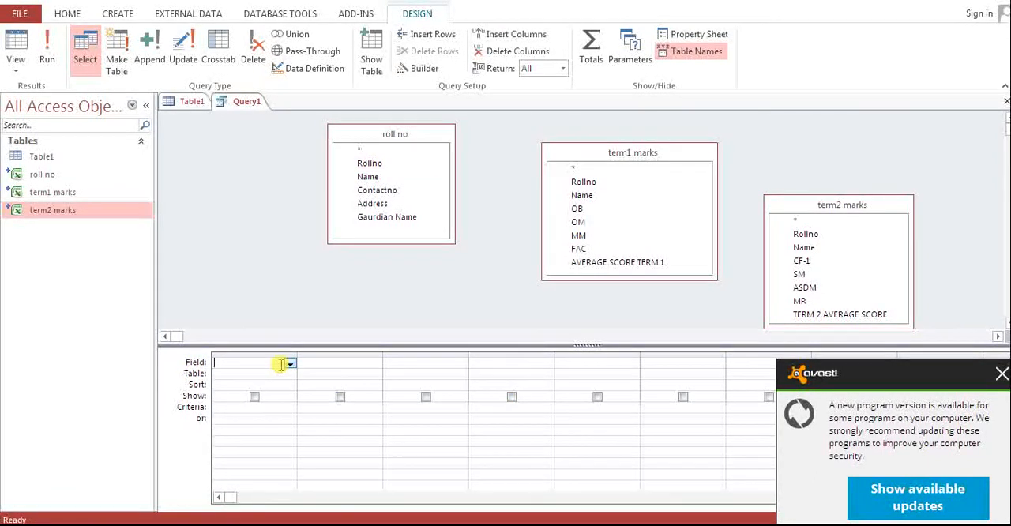
pyautogui.press('Down')
pyautogui.click(218, 361)
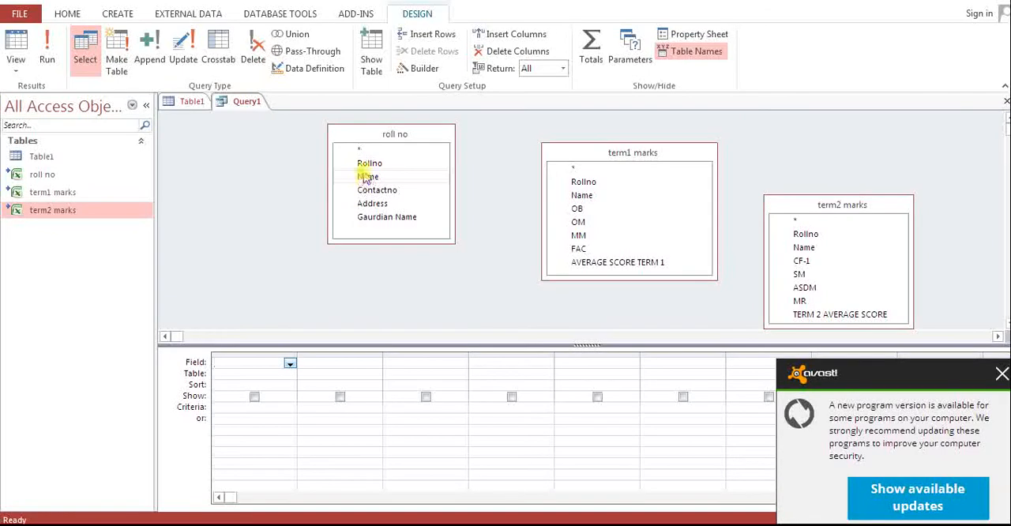
# Step: Add Rollno and Name from roll no, AVERAGE SCORE TERM 1 from term1 marks and TERM 2 AVERAGE SCORE from term2 marks to the query
pyautogui.moveTo(363, 163); pyautogui.dragTo(254, 364)
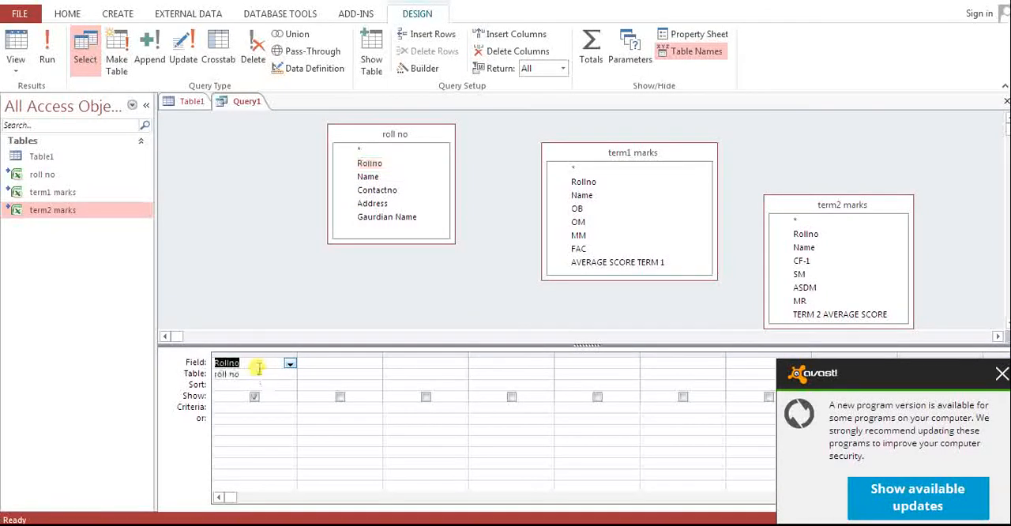
pyautogui.moveTo(368, 177); pyautogui.dragTo(345, 362)
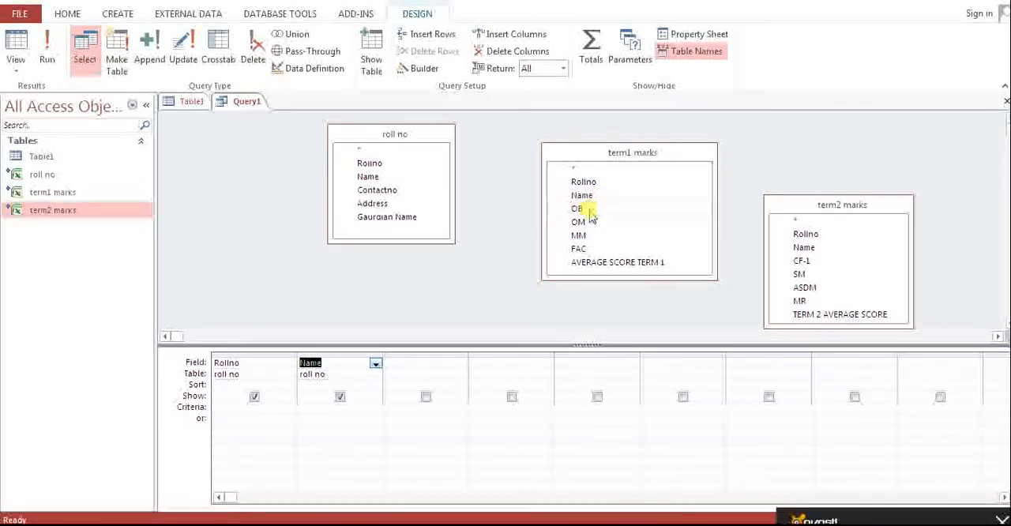
pyautogui.moveTo(593, 209); pyautogui.dragTo(427, 364)
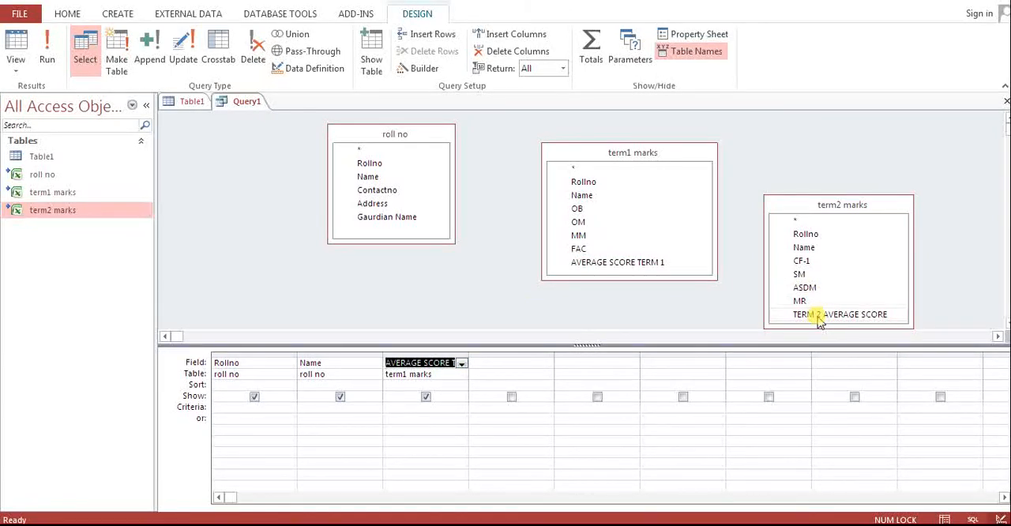
pyautogui.moveTo(818, 321); pyautogui.dragTo(514, 371)
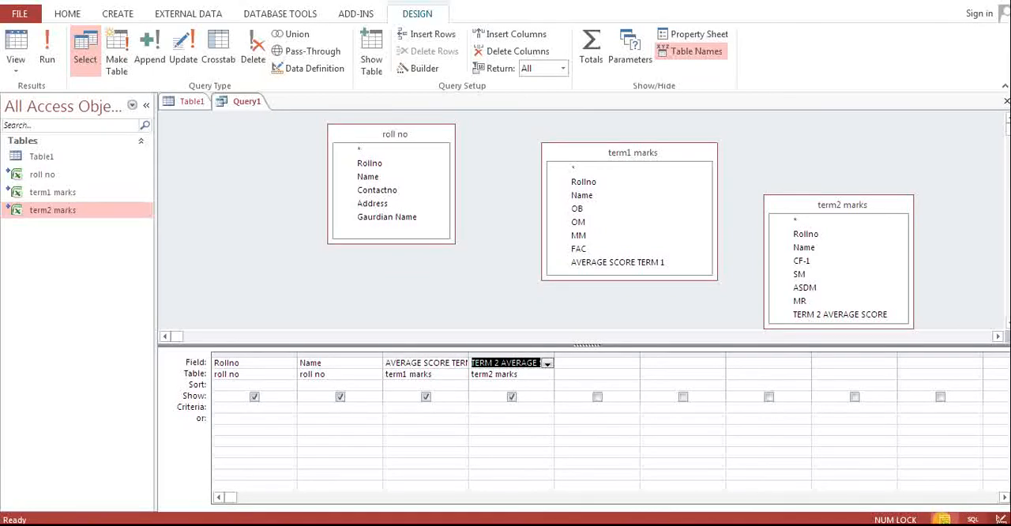
# Step: Display the query's datasheet and examine how the student records repeat with different term averages
pyautogui.click(944, 519)
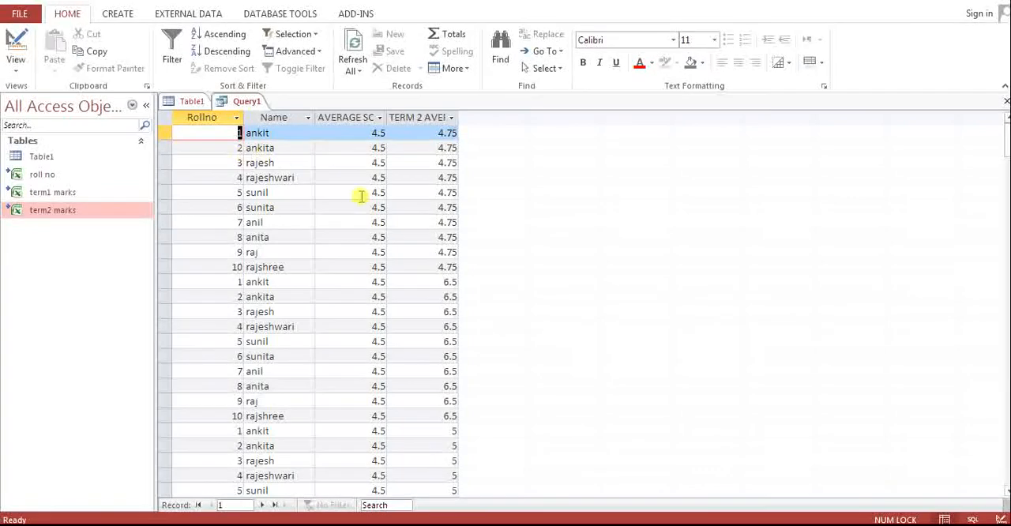
pyautogui.scroll(-10, 508, 226)
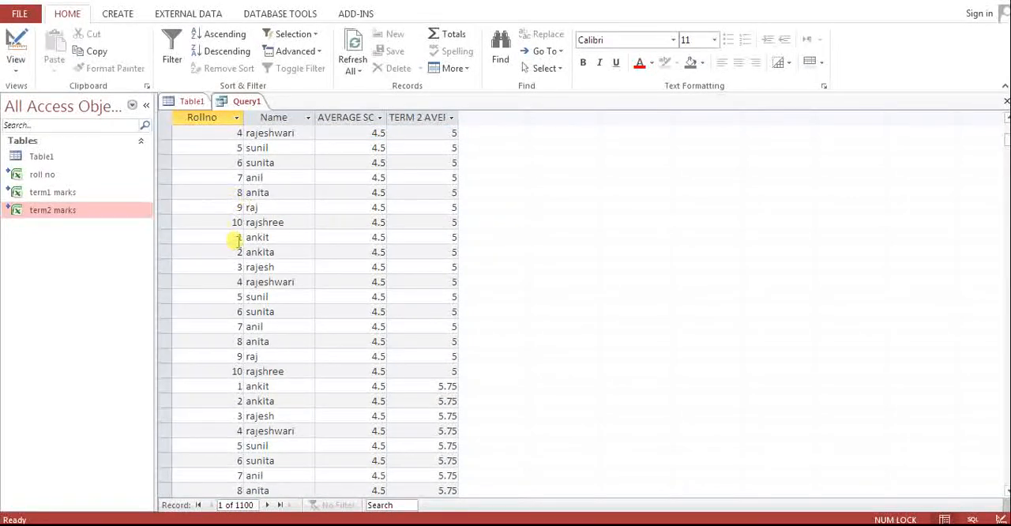
pyautogui.click(263, 238)
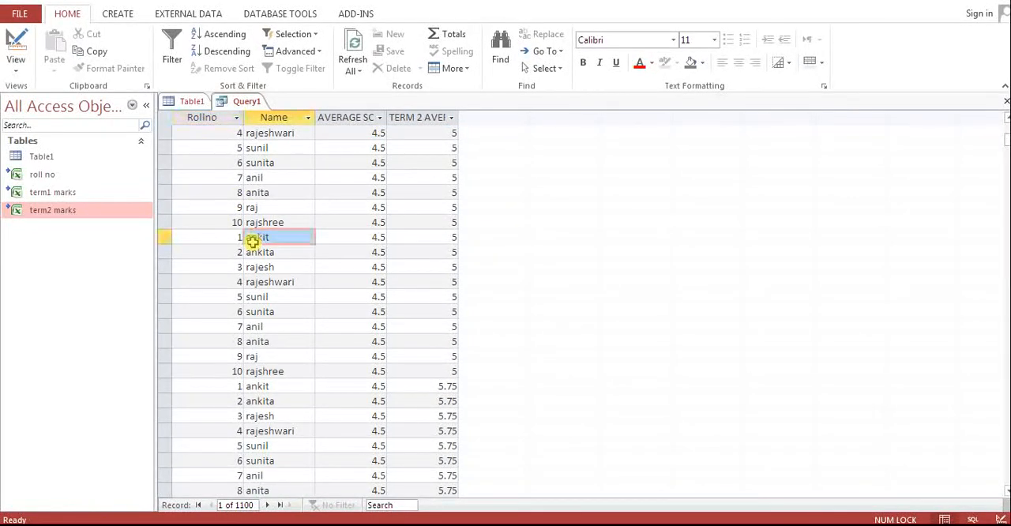
pyautogui.click(256, 385)
pyautogui.scroll(-6, 458, 350)
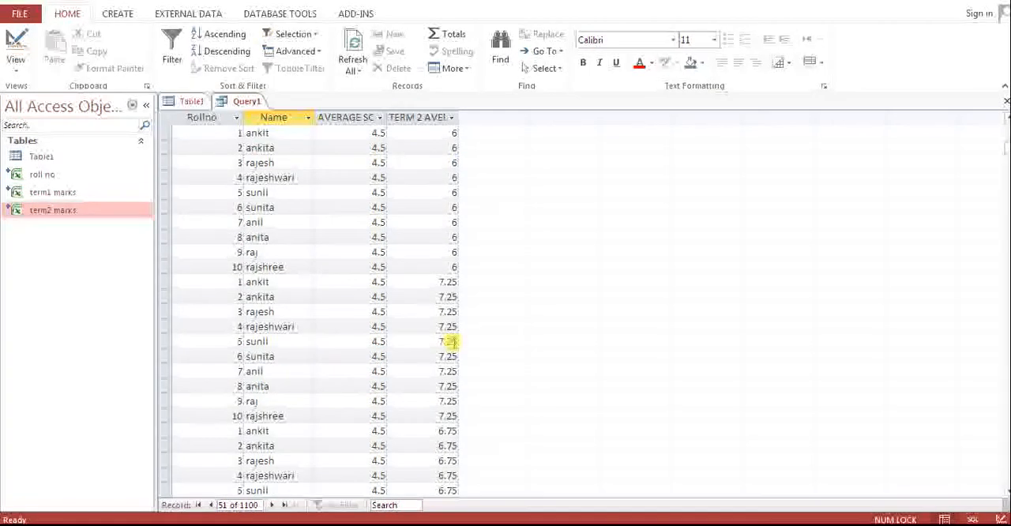
pyautogui.click(263, 283)
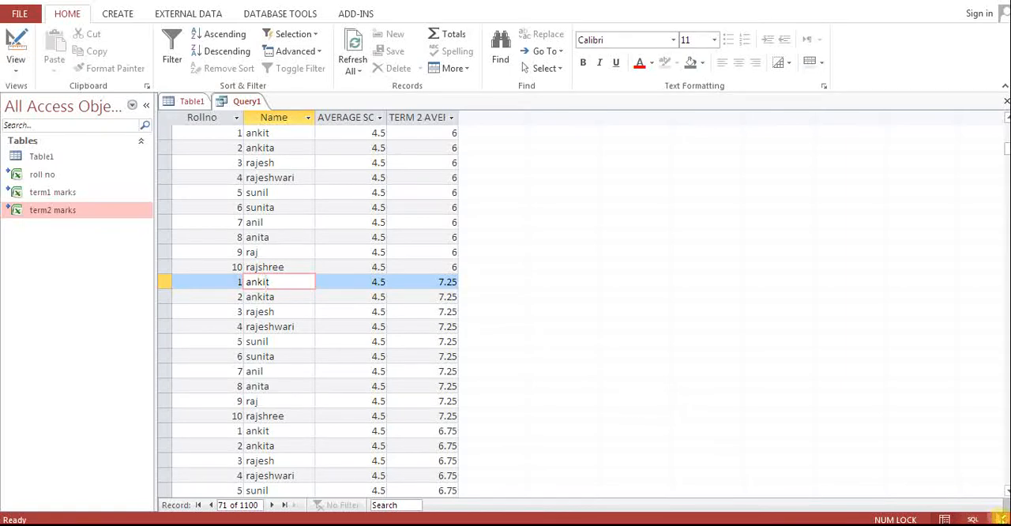
# Step: In the query design, join roll no to term1 marks and term1 marks to term2 marks on the Rollno field
pyautogui.click(1000, 520)
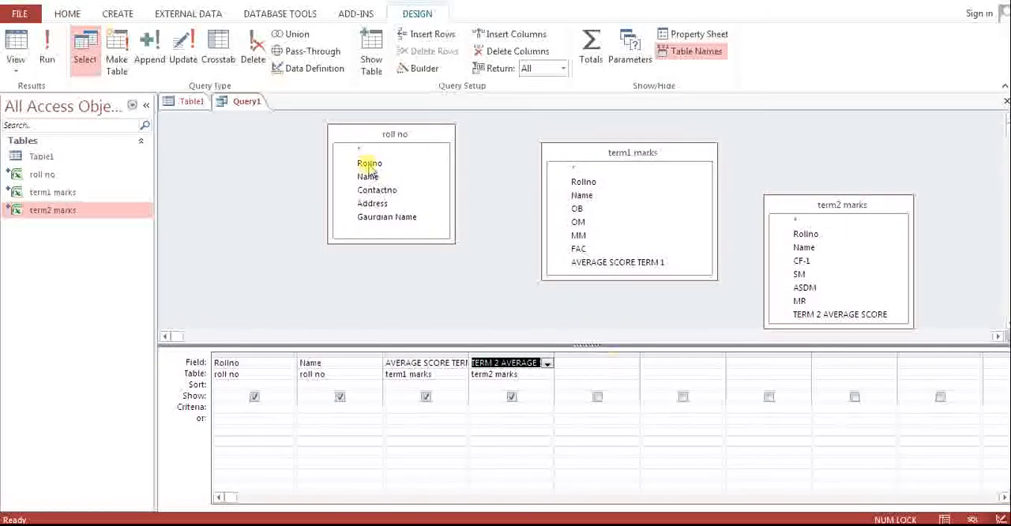
pyautogui.moveTo(381, 168); pyautogui.dragTo(568, 184)
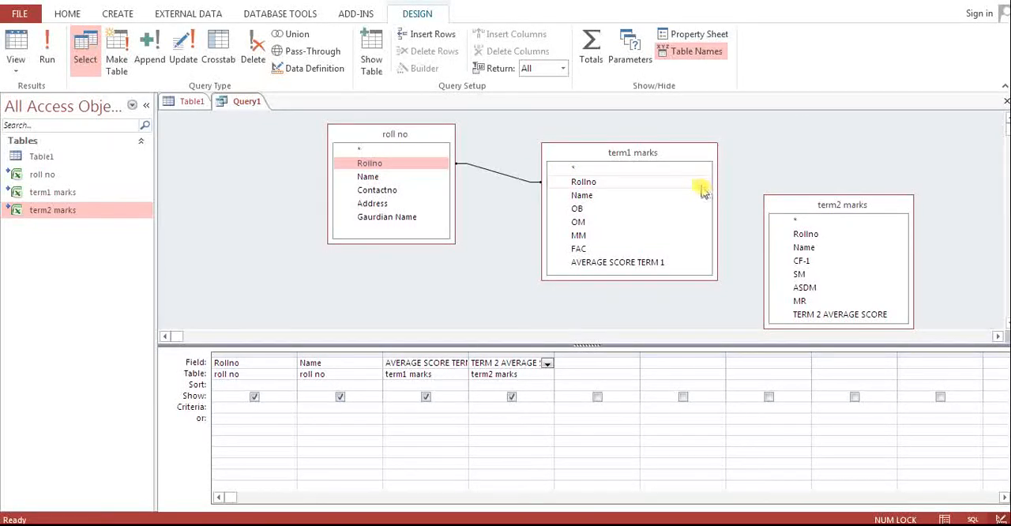
pyautogui.moveTo(703, 185); pyautogui.dragTo(781, 243)
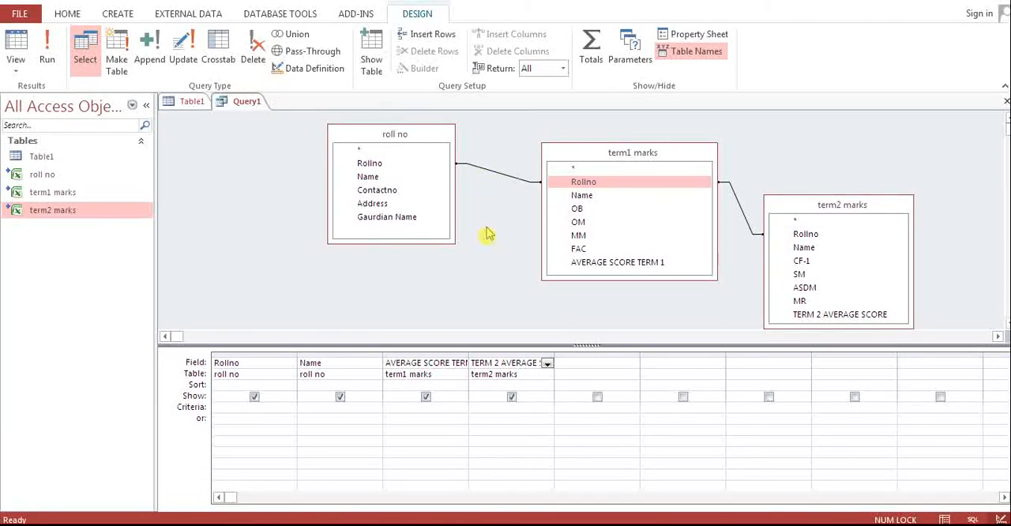
# Step: Display the joined query's datasheet and widen the AVERAGE SCORE TERM 1 and TERM 2 AVERAGE SCORE columns to show their full headings
pyautogui.click(946, 519)
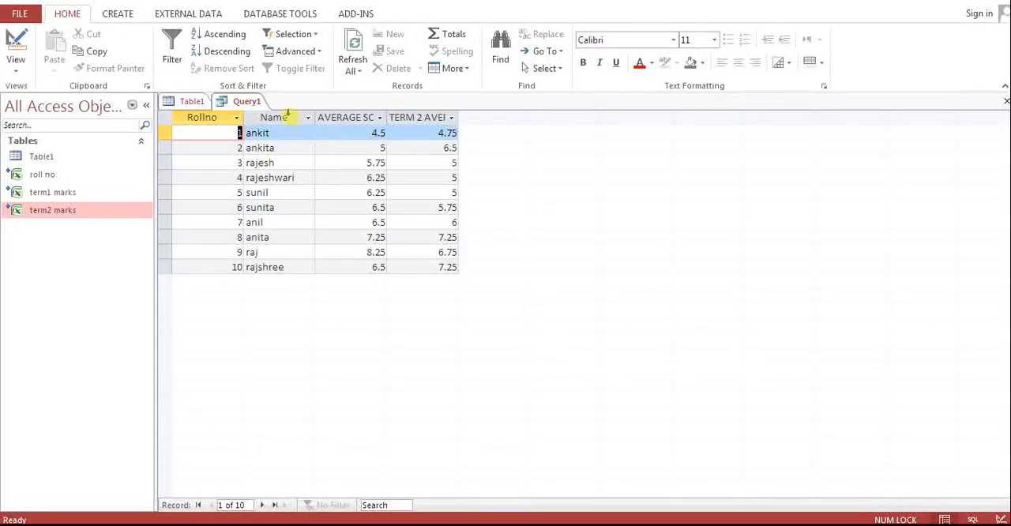
pyautogui.moveTo(386, 117); pyautogui.dragTo(455, 117)
pyautogui.moveTo(529, 118); pyautogui.dragTo(630, 118)
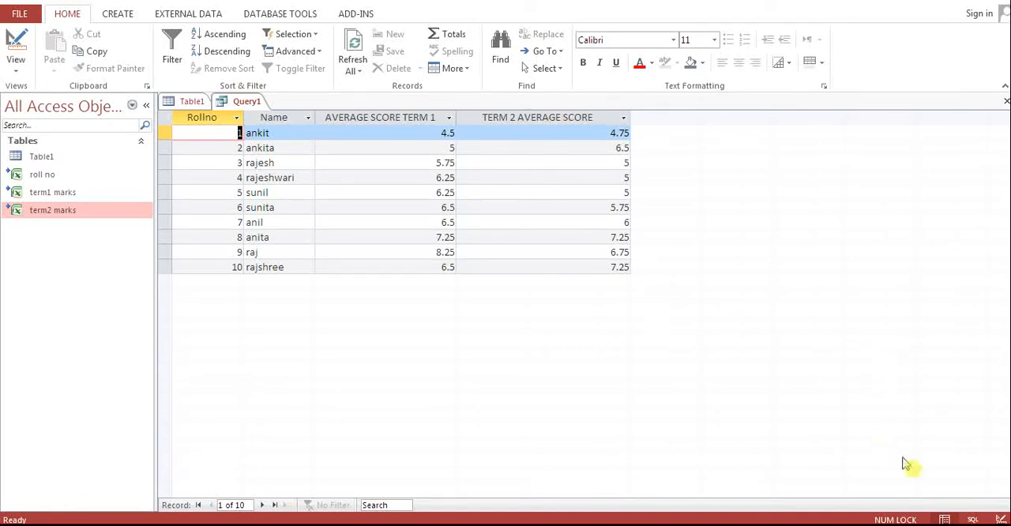
# Step: Return to the query design and save the query as Results Summary
pyautogui.click(1000, 518)
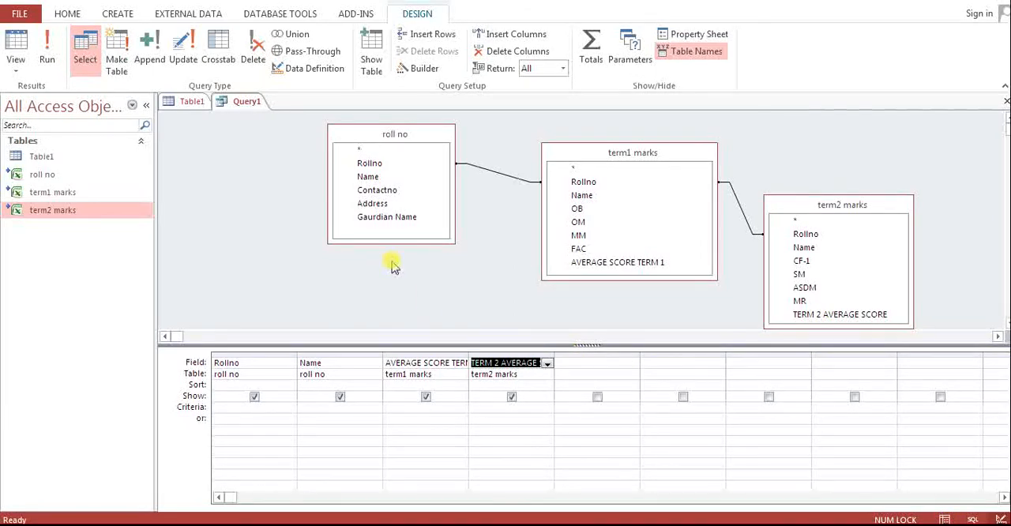
pyautogui.rightClick(235, 106)
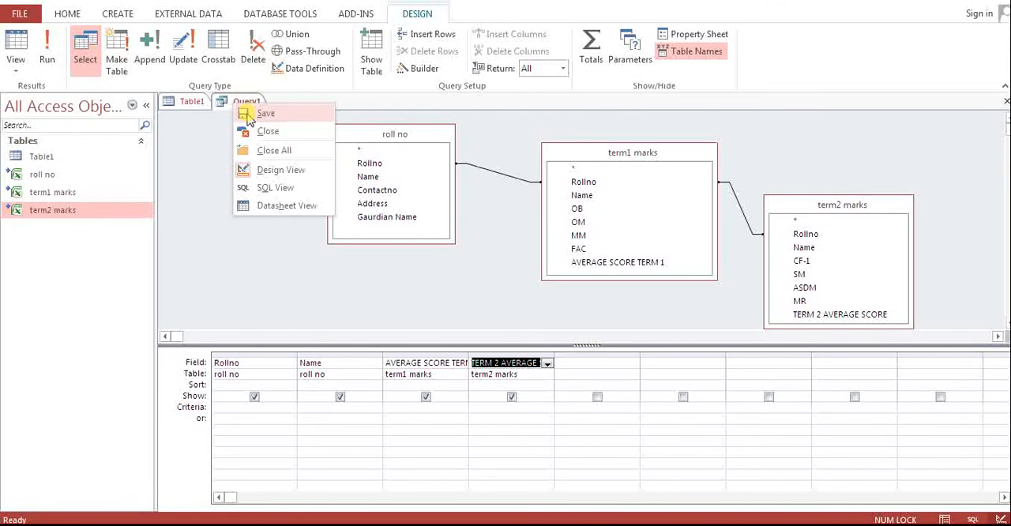
pyautogui.click(247, 119)
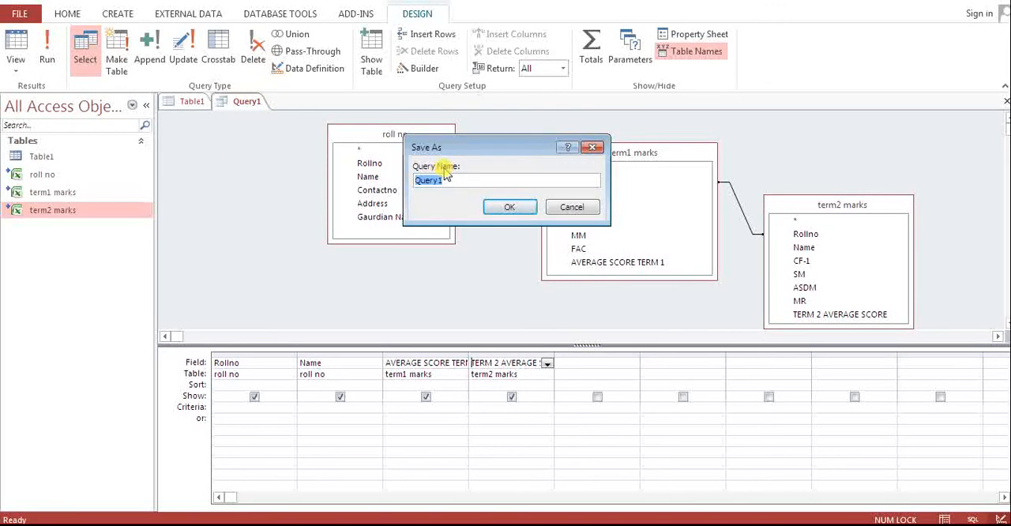
pyautogui.press('capslock')
pyautogui.write('R')
pyautogui.press('capslock')
pyautogui.write('esults')
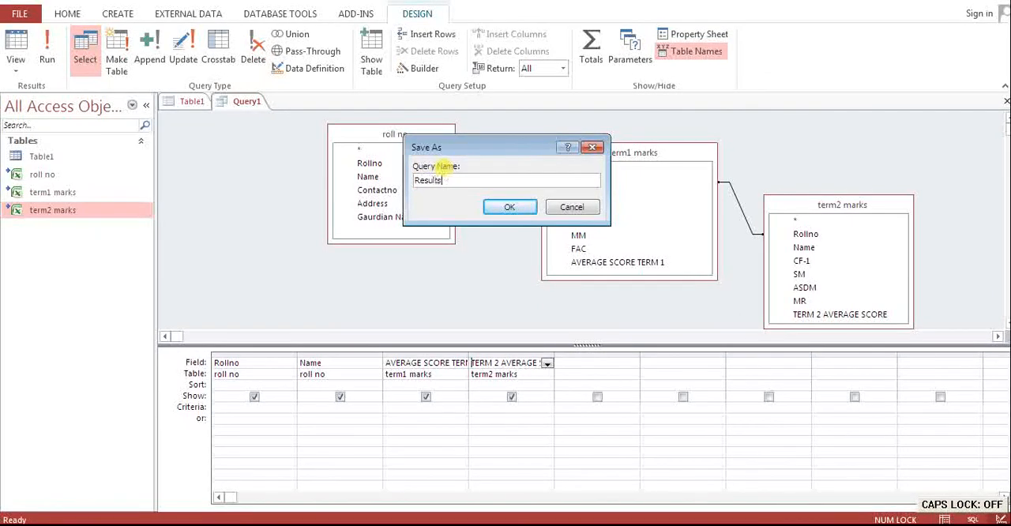
pyautogui.press('capslock')
pyautogui.write('S')
pyautogui.press('capslock')
pyautogui.write('ummary')
pyautogui.press('Return')
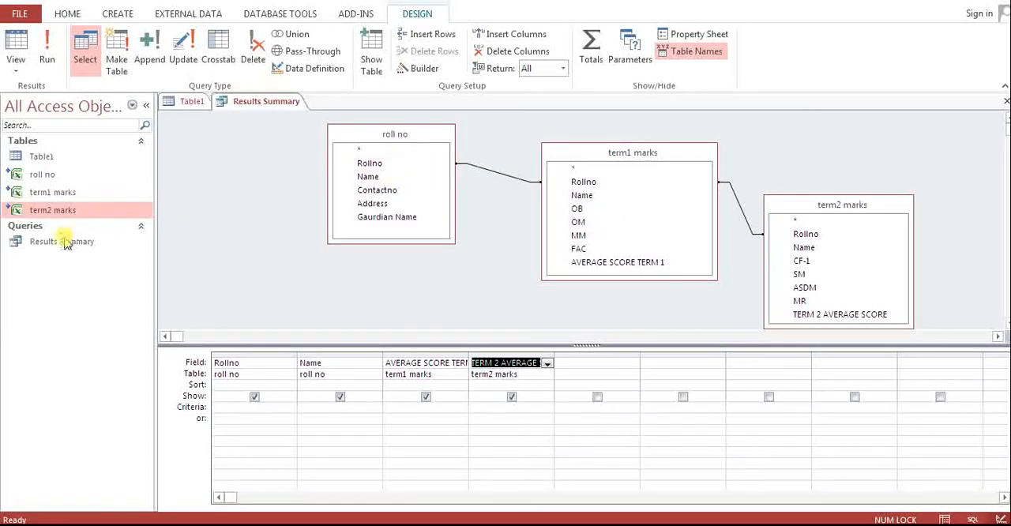
# Step: Open the saved Results Summary query as a datasheet and slightly widen the list of database objects
pyautogui.doubleClick(66, 243)
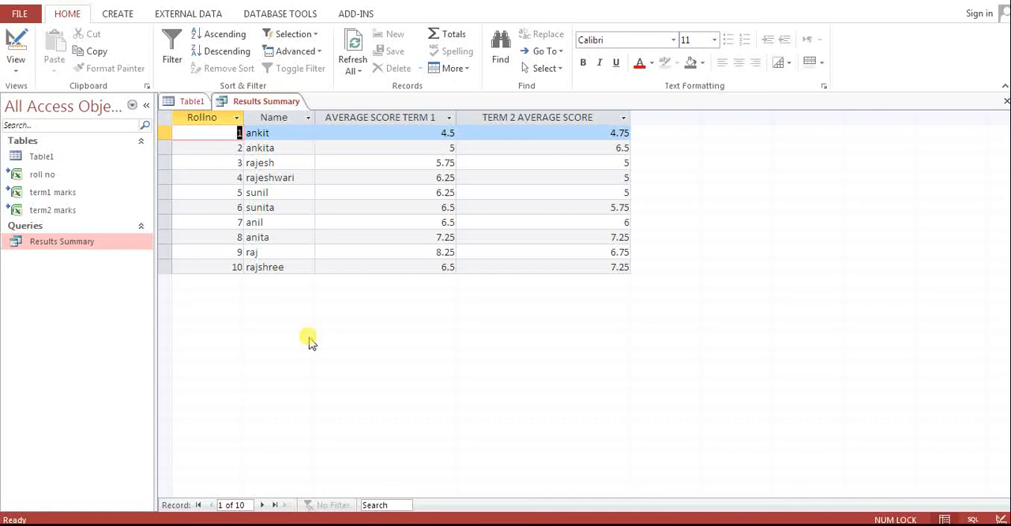
pyautogui.moveTo(155, 274); pyautogui.dragTo(181, 292)
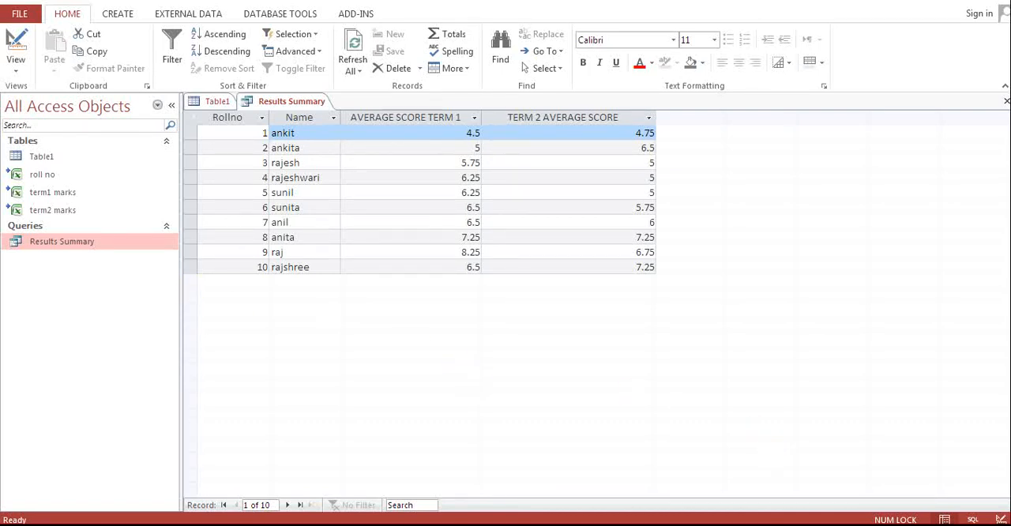
pyautogui.click(868, 525)
pyautogui.click(868, 525)
pyautogui.click(869, 525)
pyautogui.rightClick(892, 477)
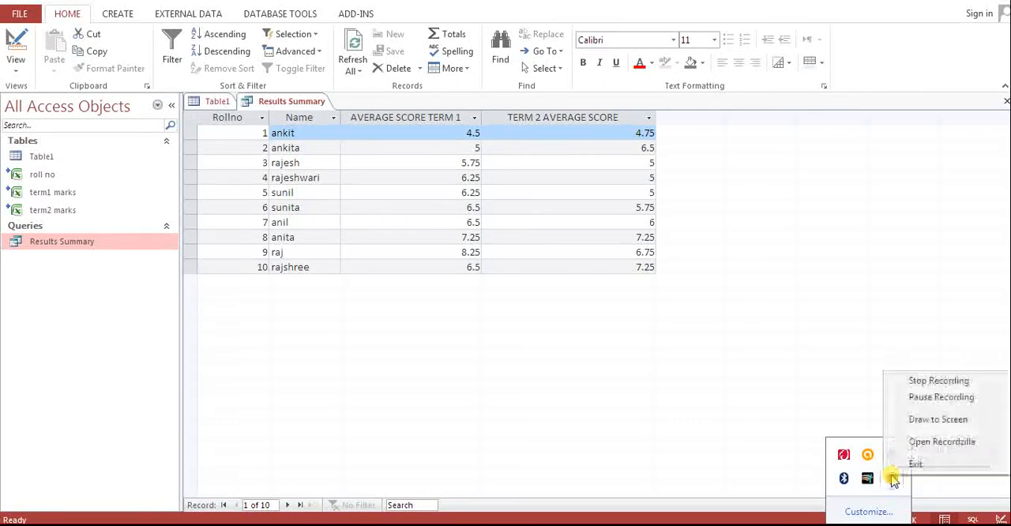